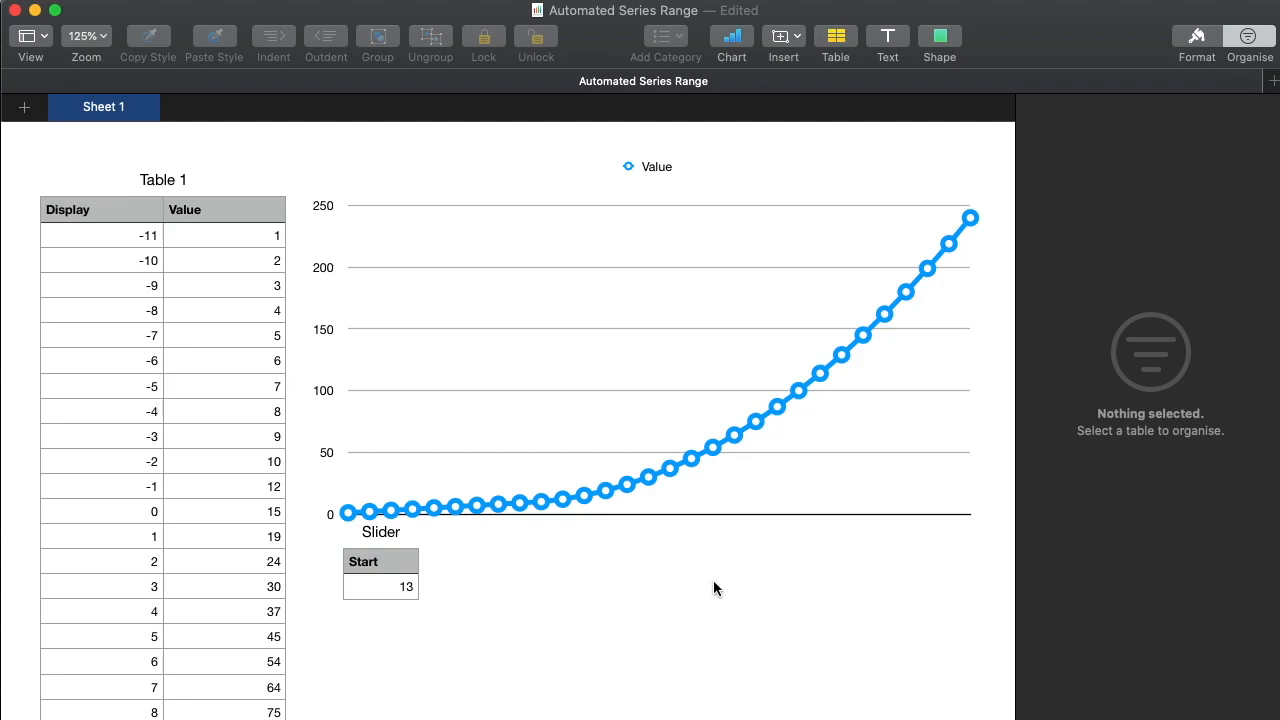
Open the line chart's Value series data reference and try shortening its range to Table 1::B8:B31.
click(659, 445)
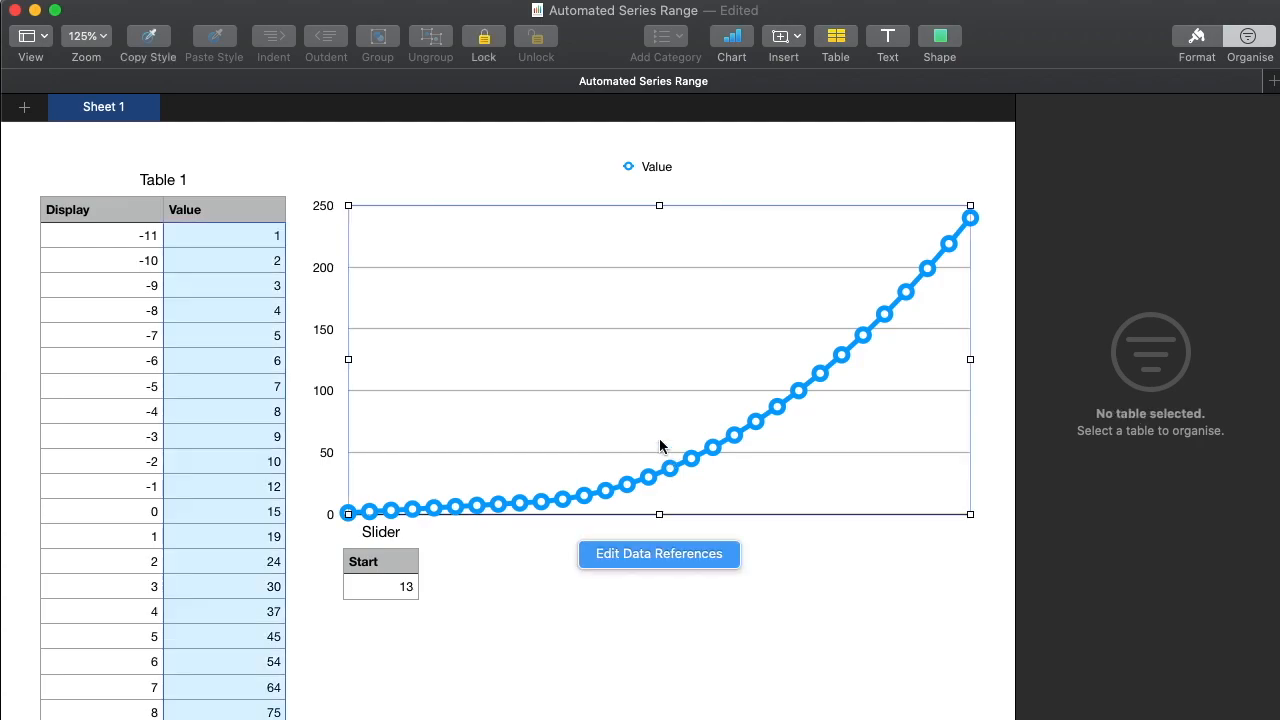
click(679, 556)
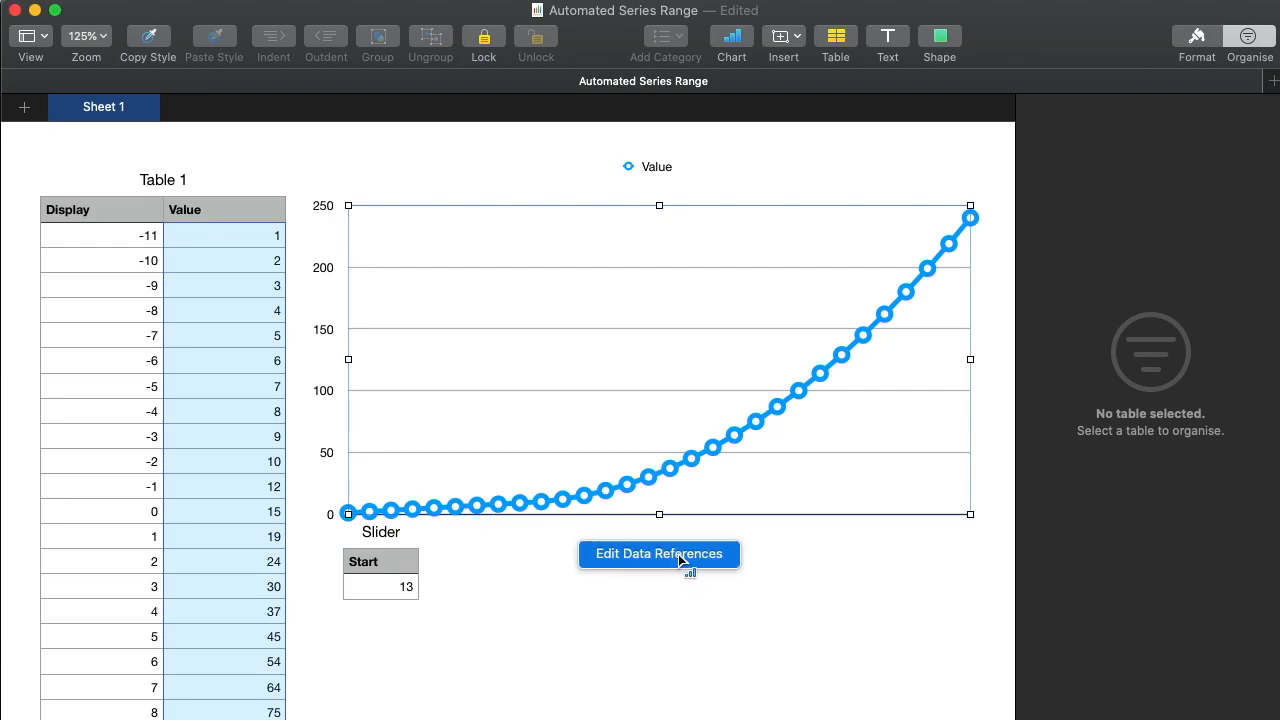
click(1204, 44)
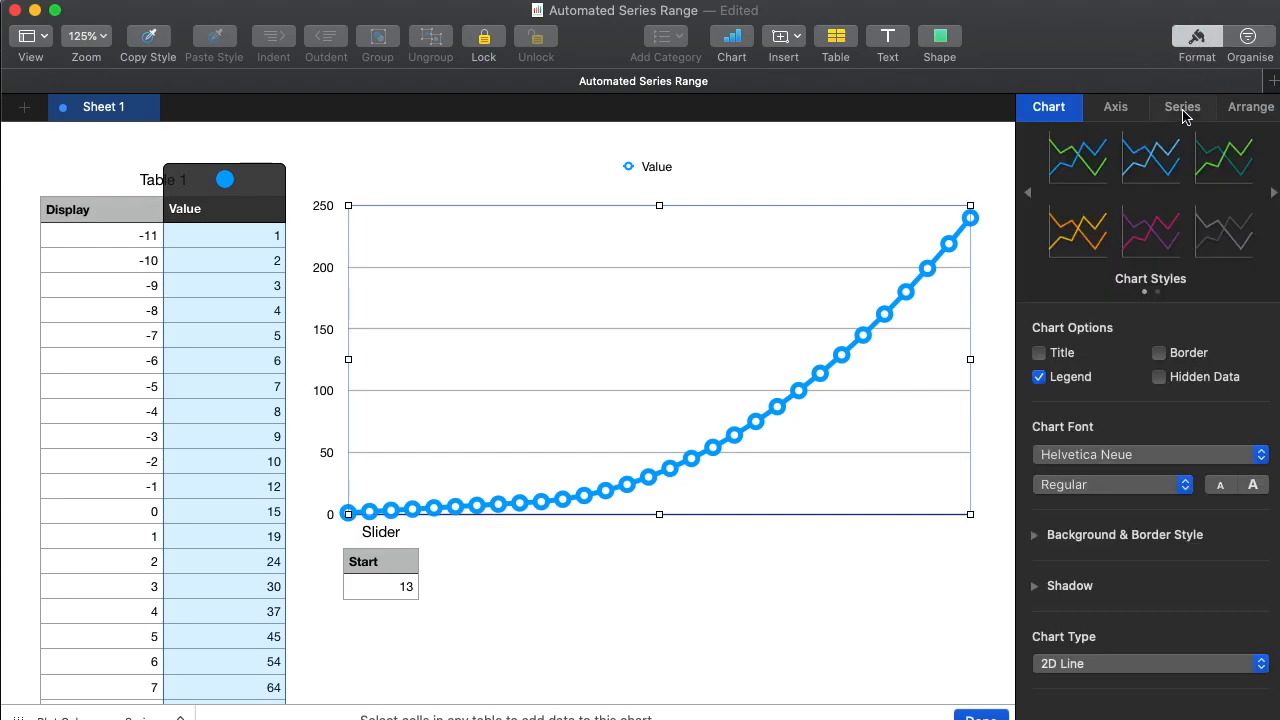
click(1182, 109)
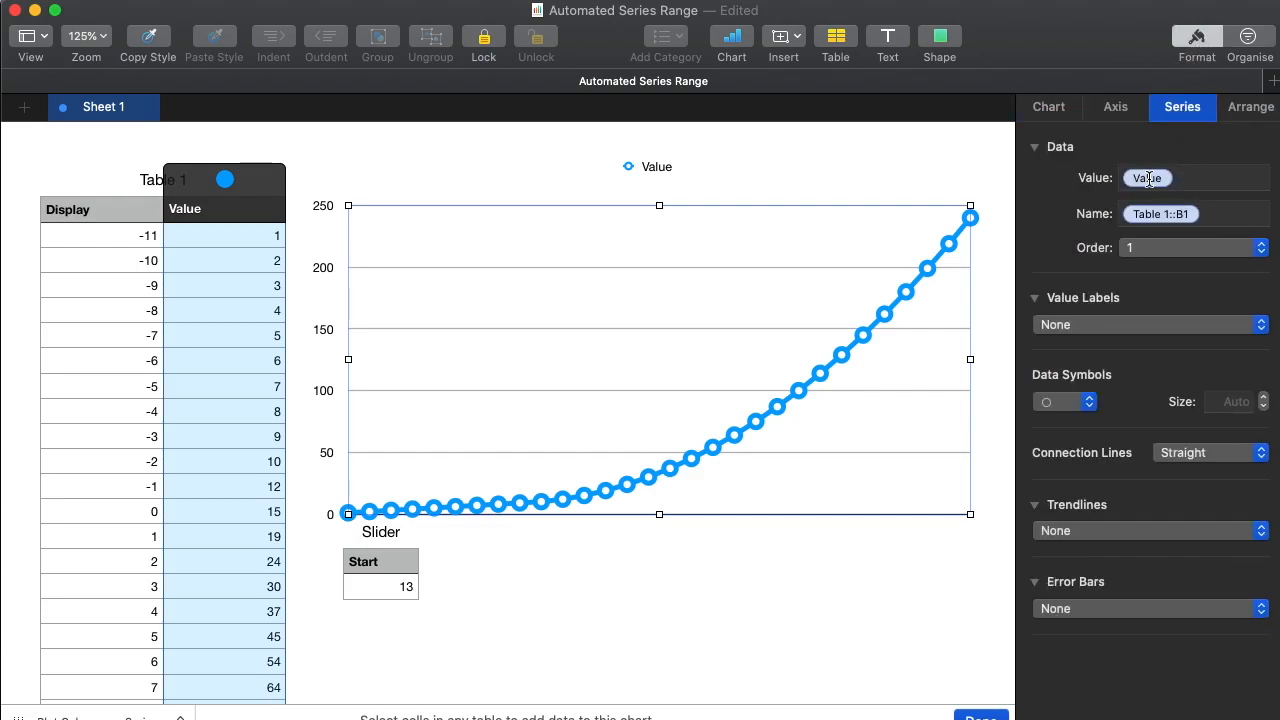
click(1149, 178)
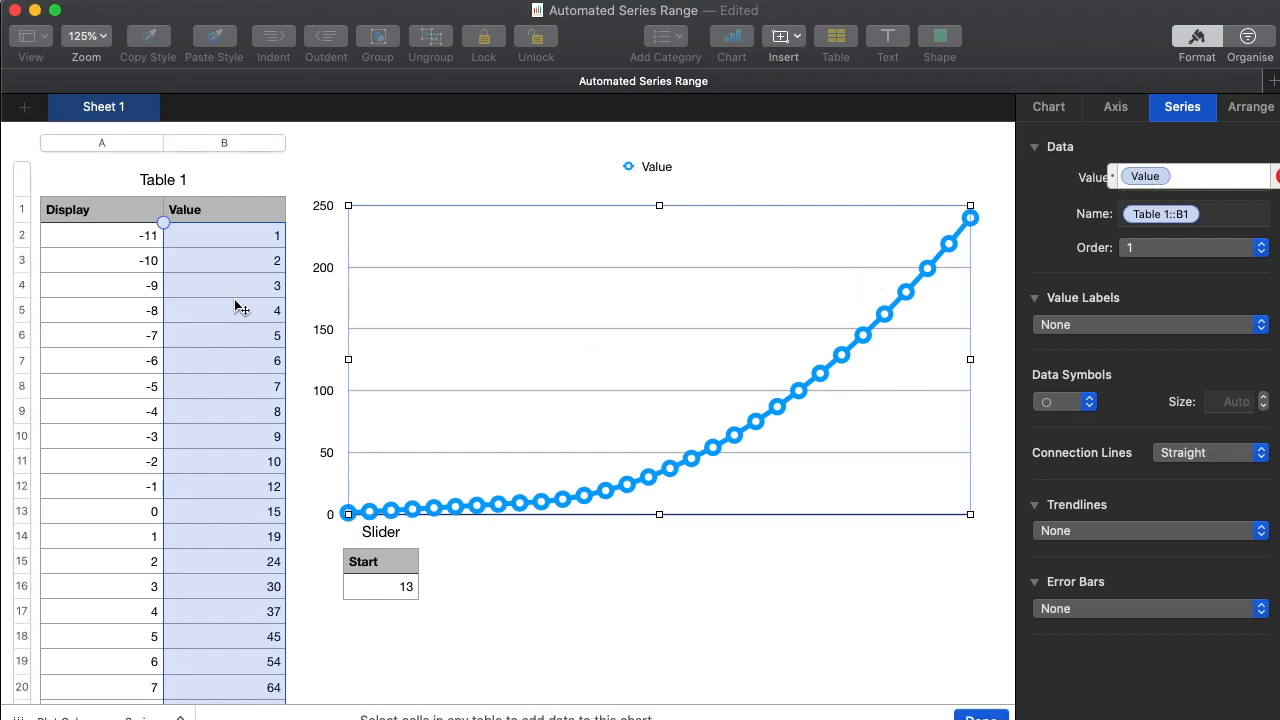
drag(163, 223, 163, 281)
drag(164, 223, 163, 374)
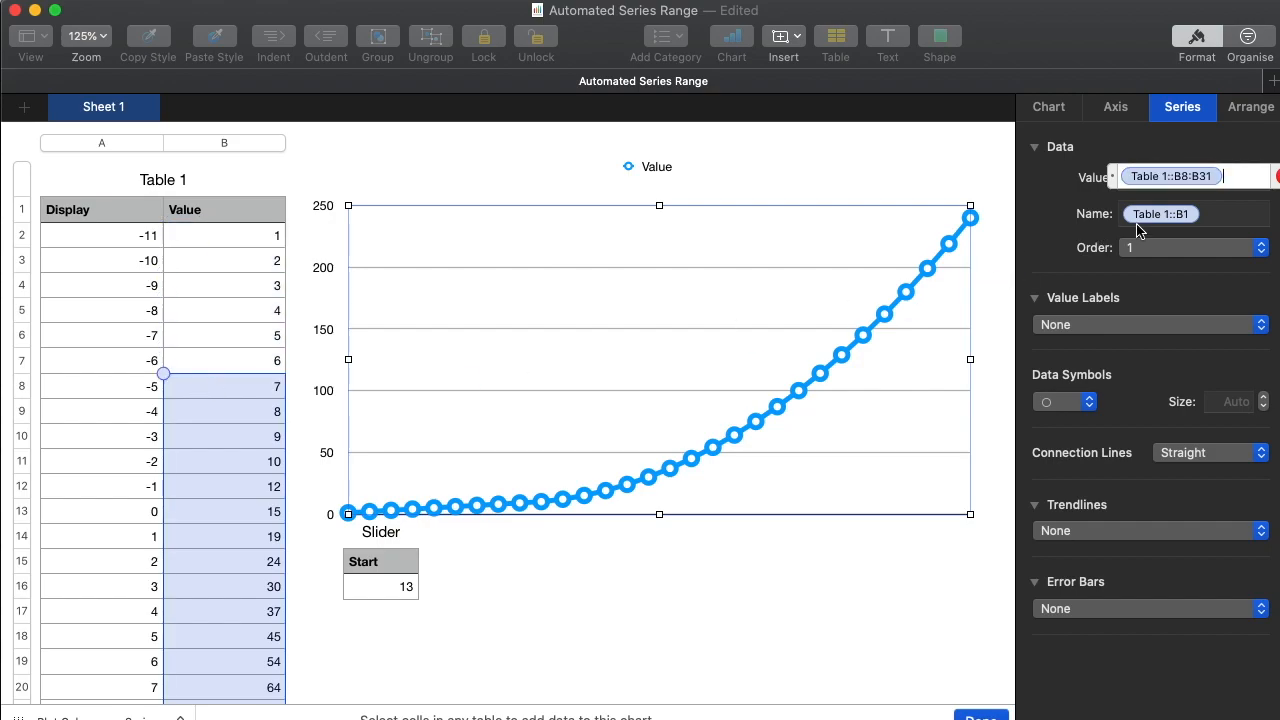
Try to edit the series range reference directly, clear the Value reference, and cancel the edit.
click(1200, 177)
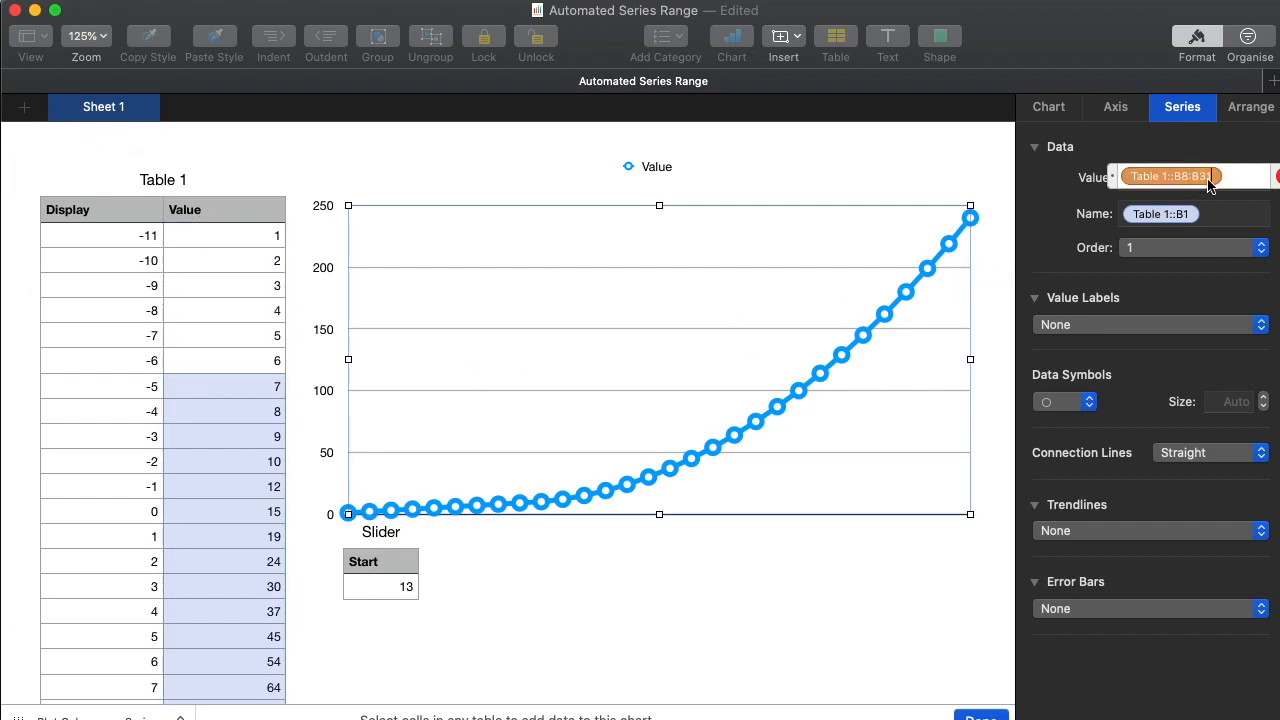
double_click(1191, 180)
key(Right)
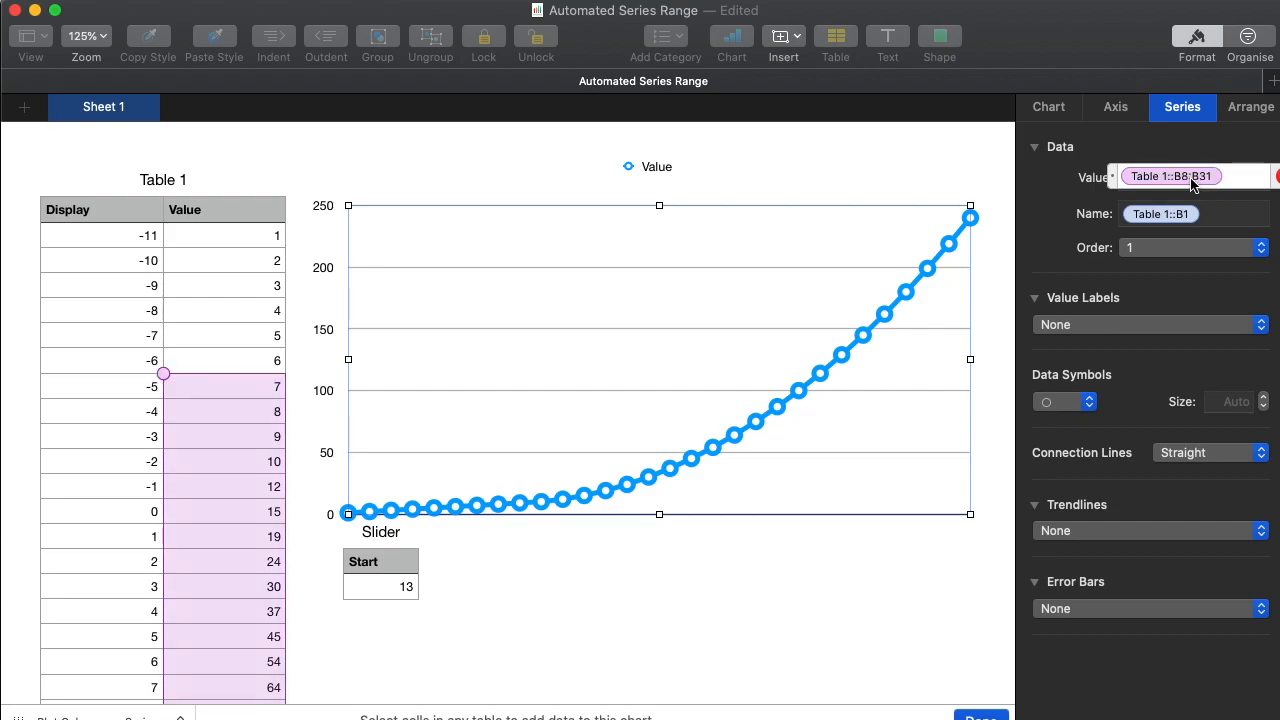
click(1203, 177)
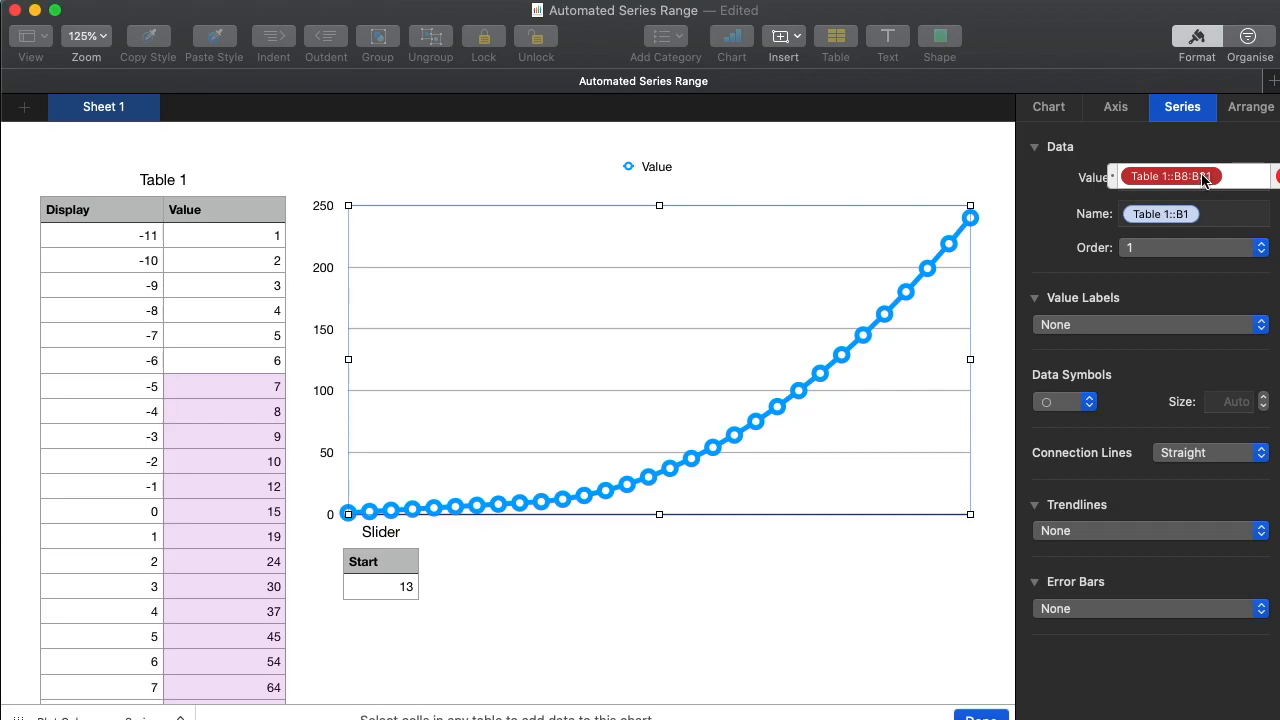
key(BackSpace)
key(BackSpace)
key(BackSpace)
key(BackSpace)
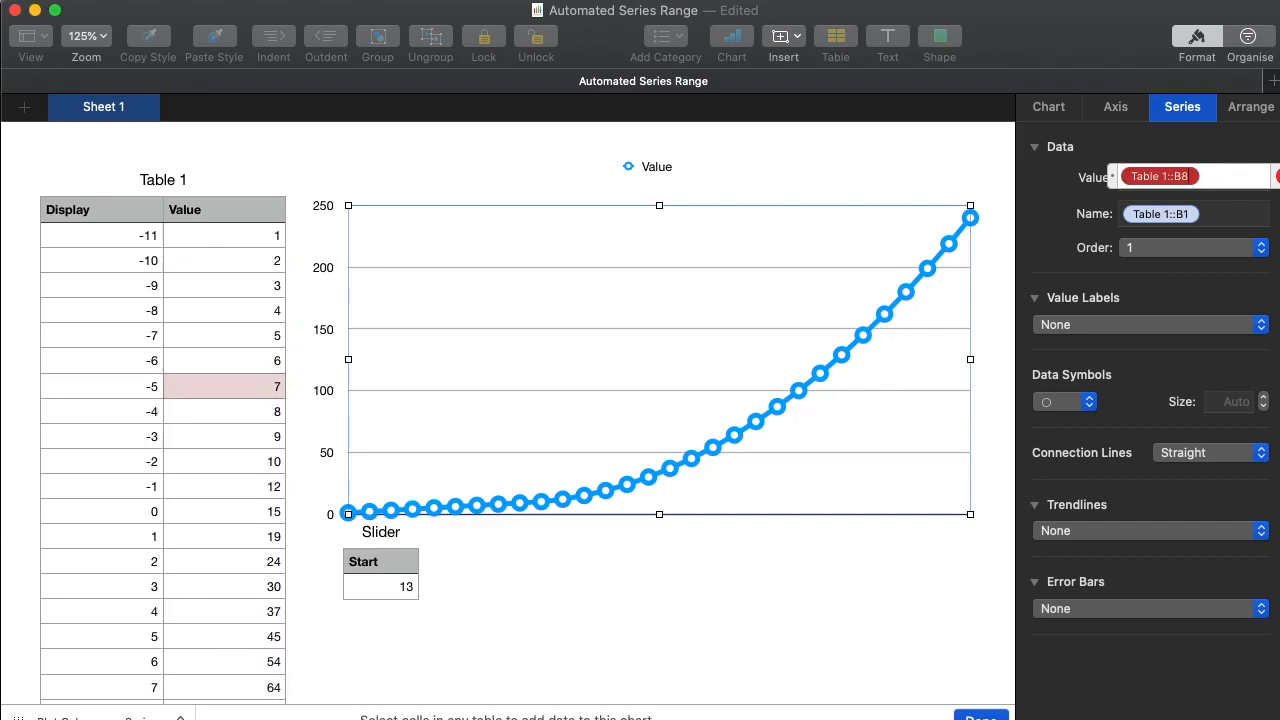
key(BackSpace)
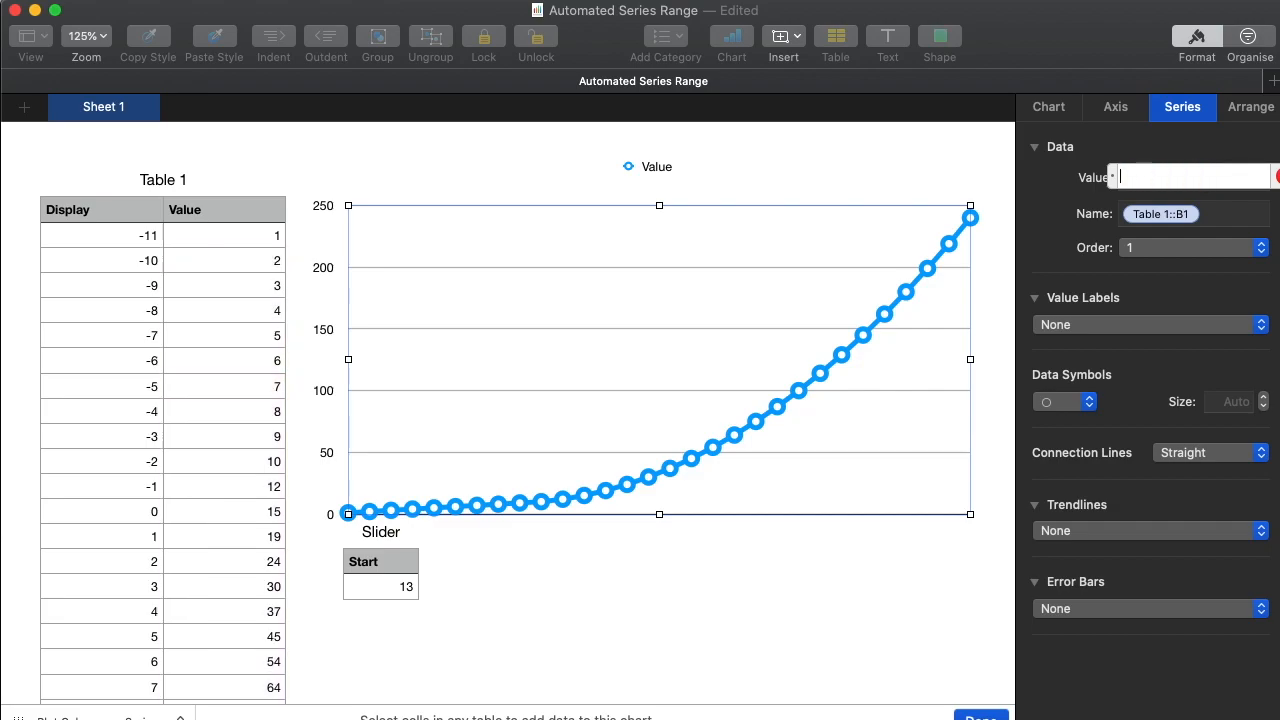
click(1277, 177)
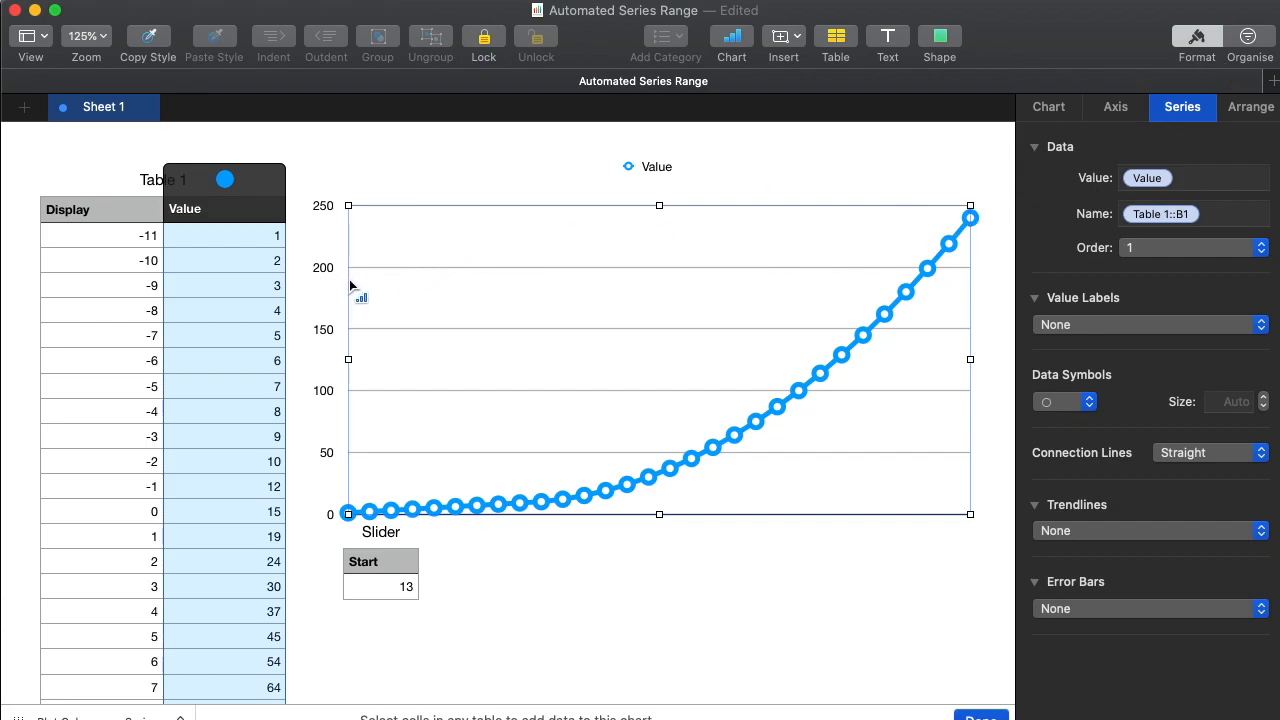
Open Table 1's filter settings and examine both limits of the Display column's between rule.
click(1248, 40)
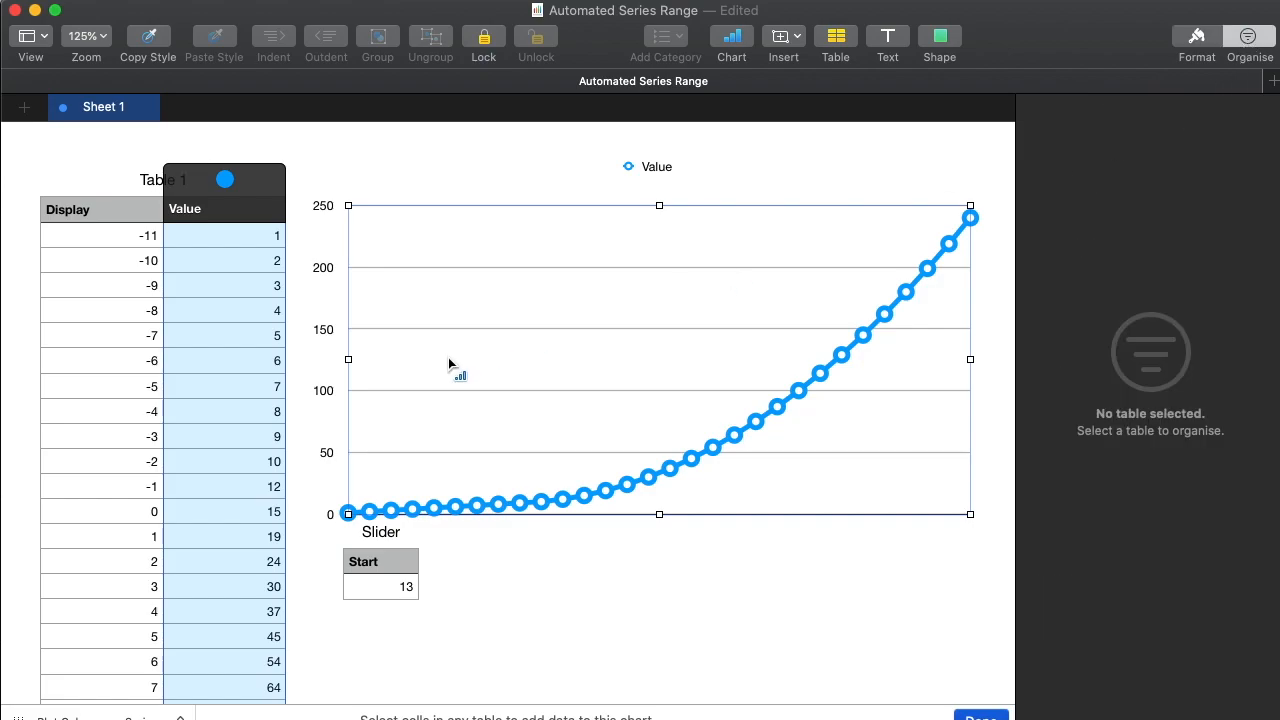
click(596, 542)
click(160, 410)
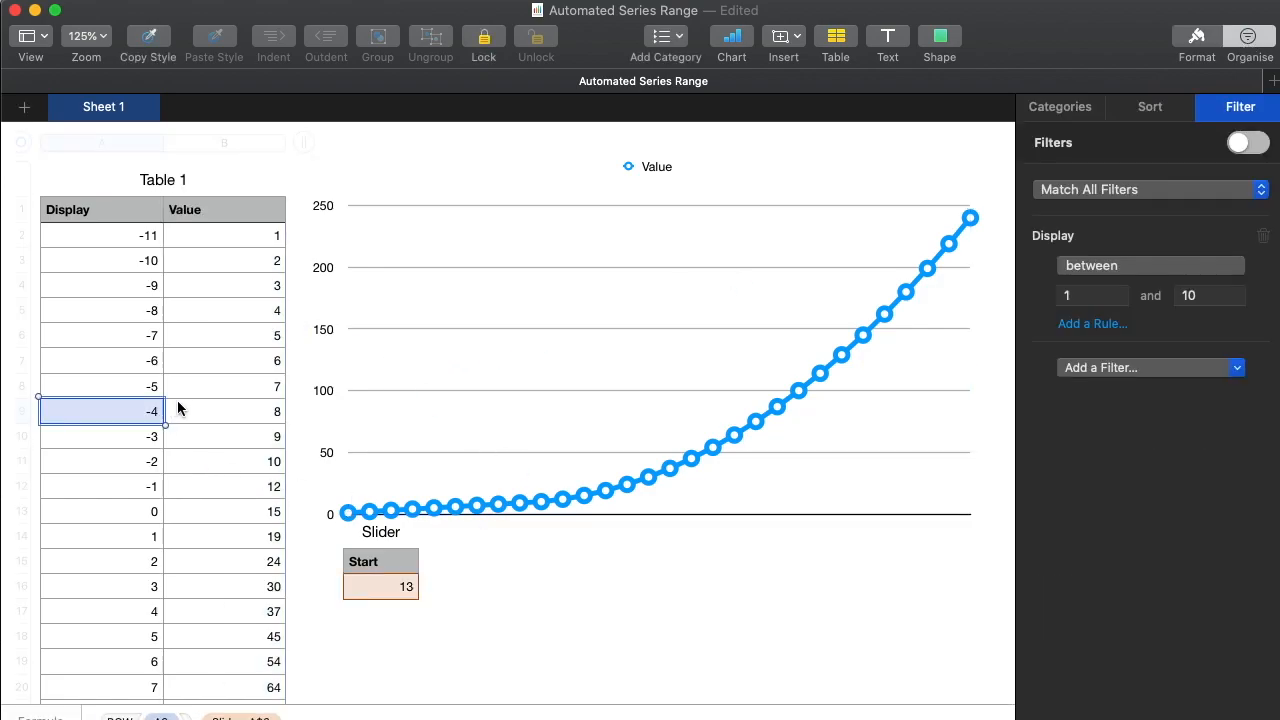
click(224, 396)
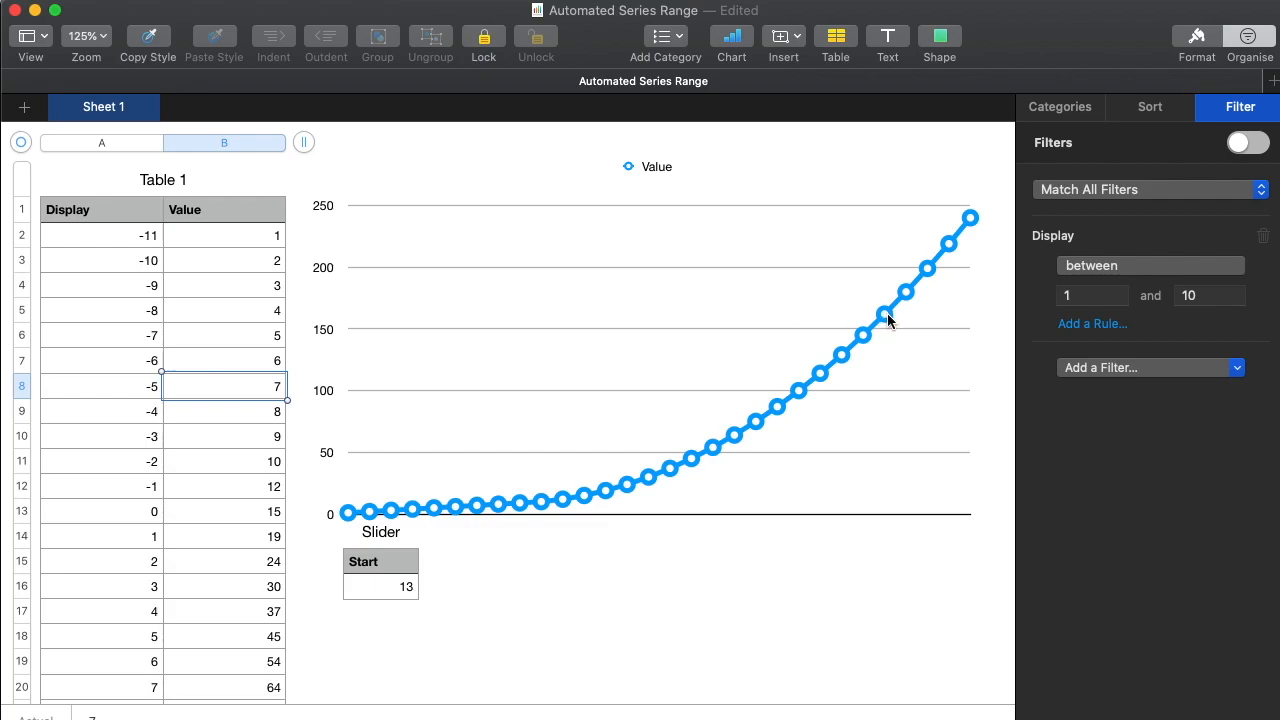
click(1120, 296)
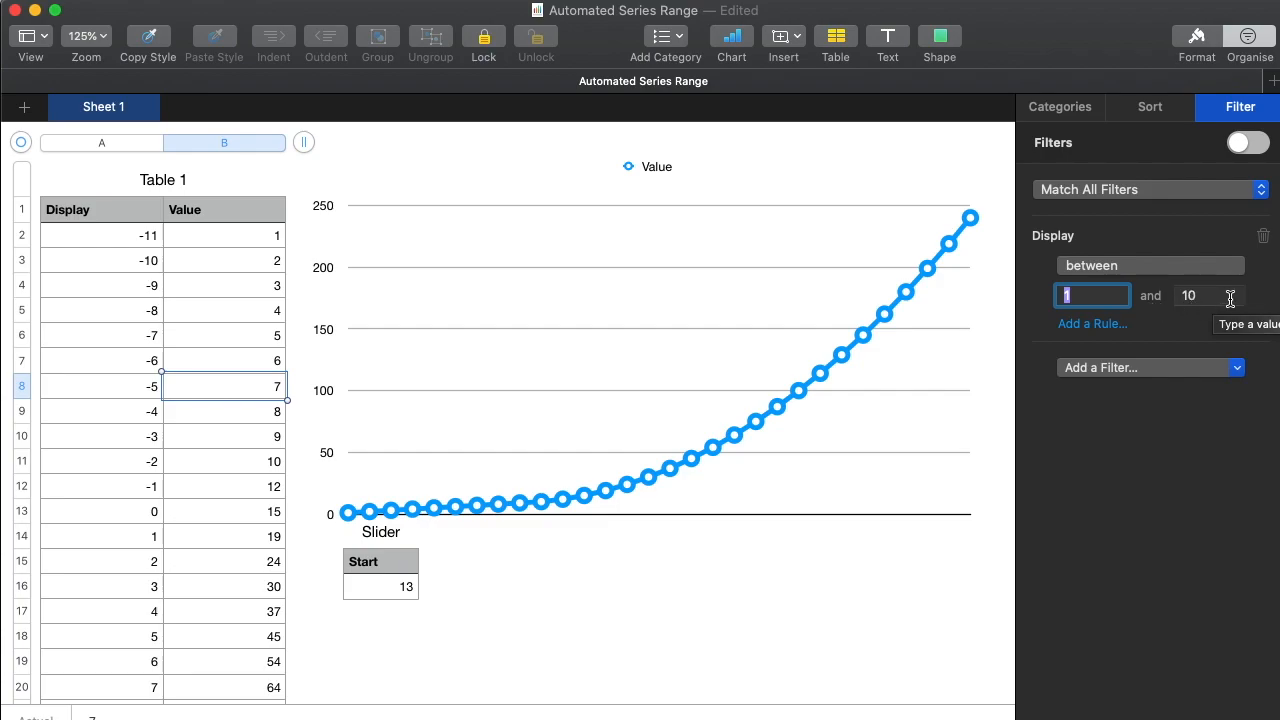
key(Tab)
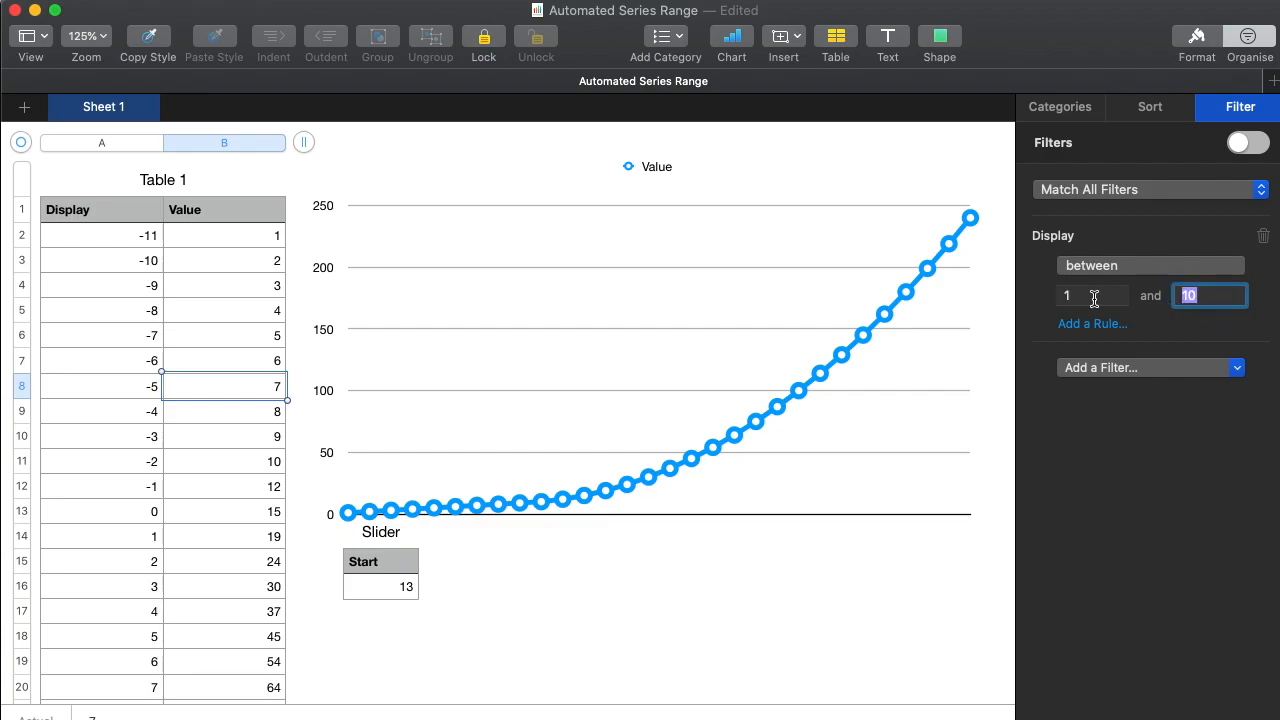
key(shift+Tab)
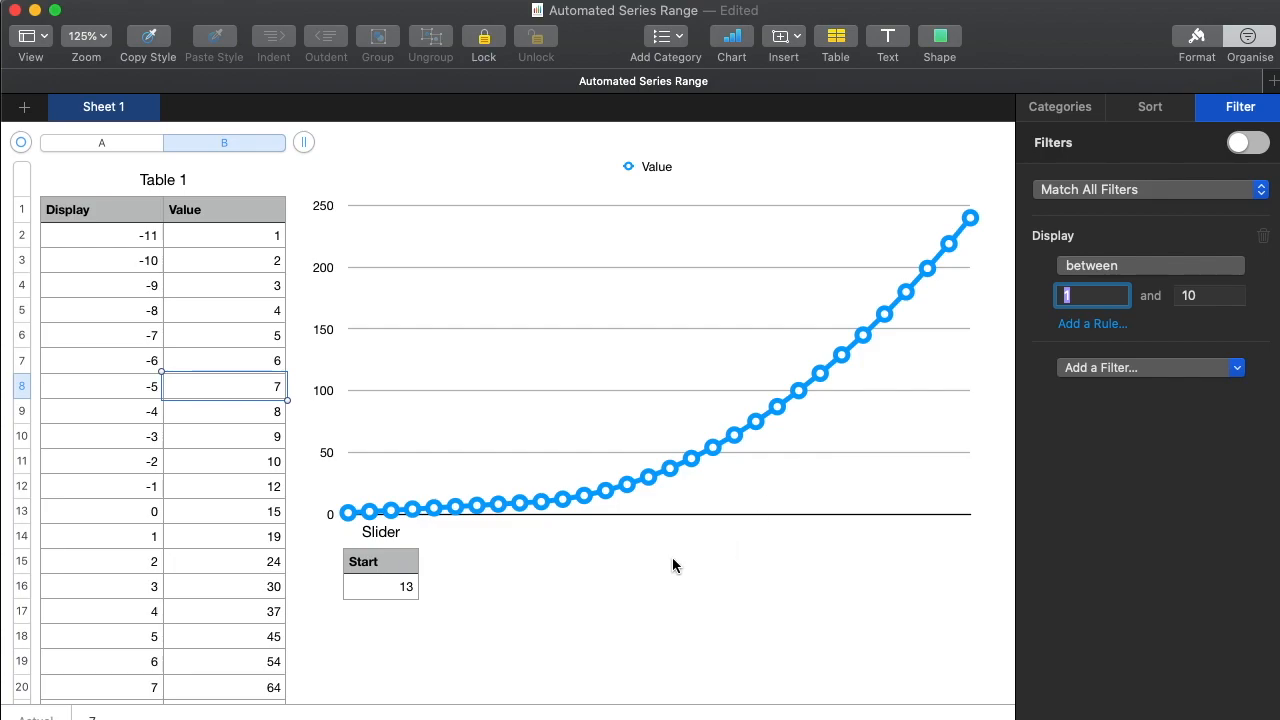
Select Value cells B2 to B17 and Display cell A2, and set Start in the Slider table to 1.
click(224, 245)
drag(224, 240, 229, 622)
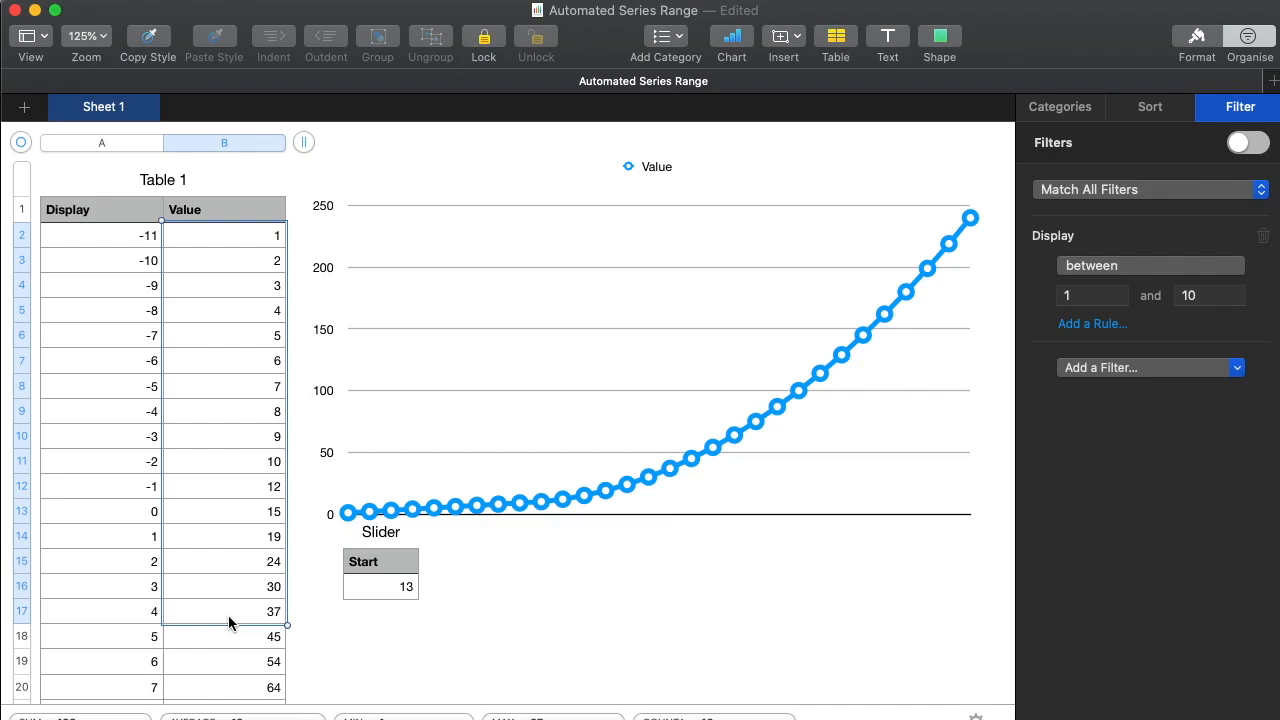
click(122, 241)
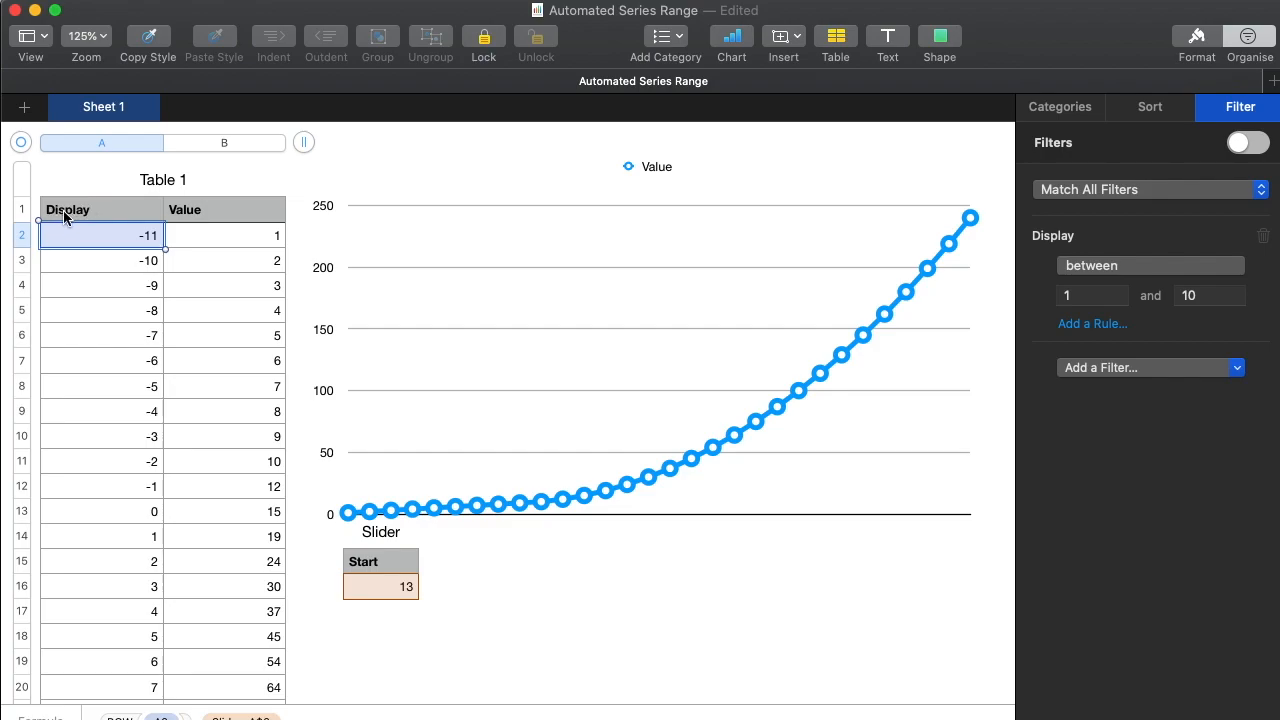
click(381, 586)
drag(440, 597, 440, 601)
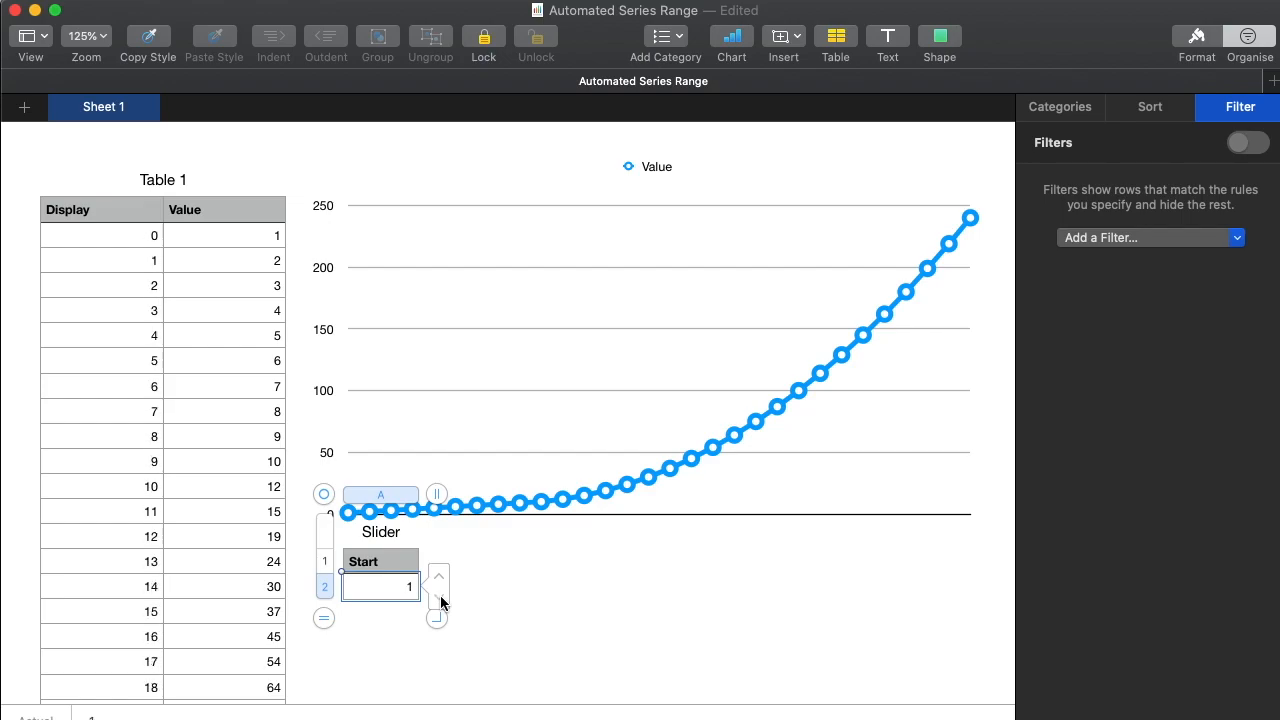
Examine the ROW formula in Display cell A2 and the column's numbering down to the table's last row.
click(117, 241)
double_click(110, 243)
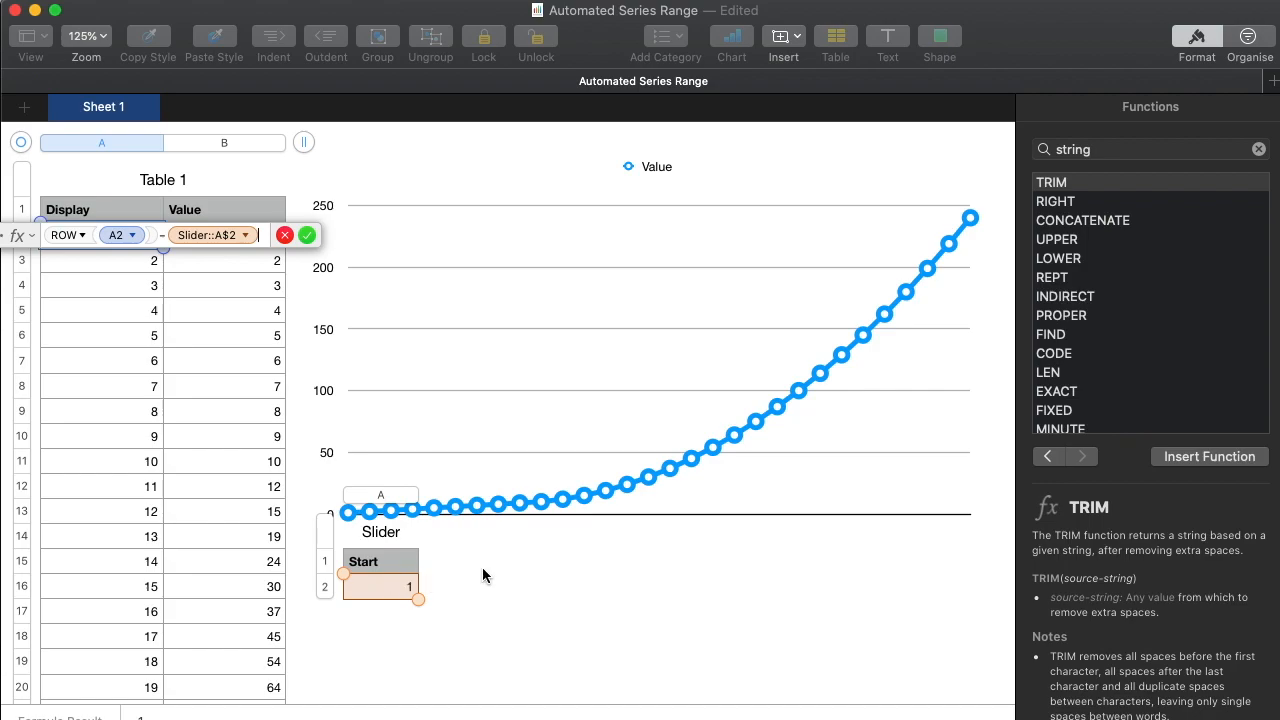
key(Return)
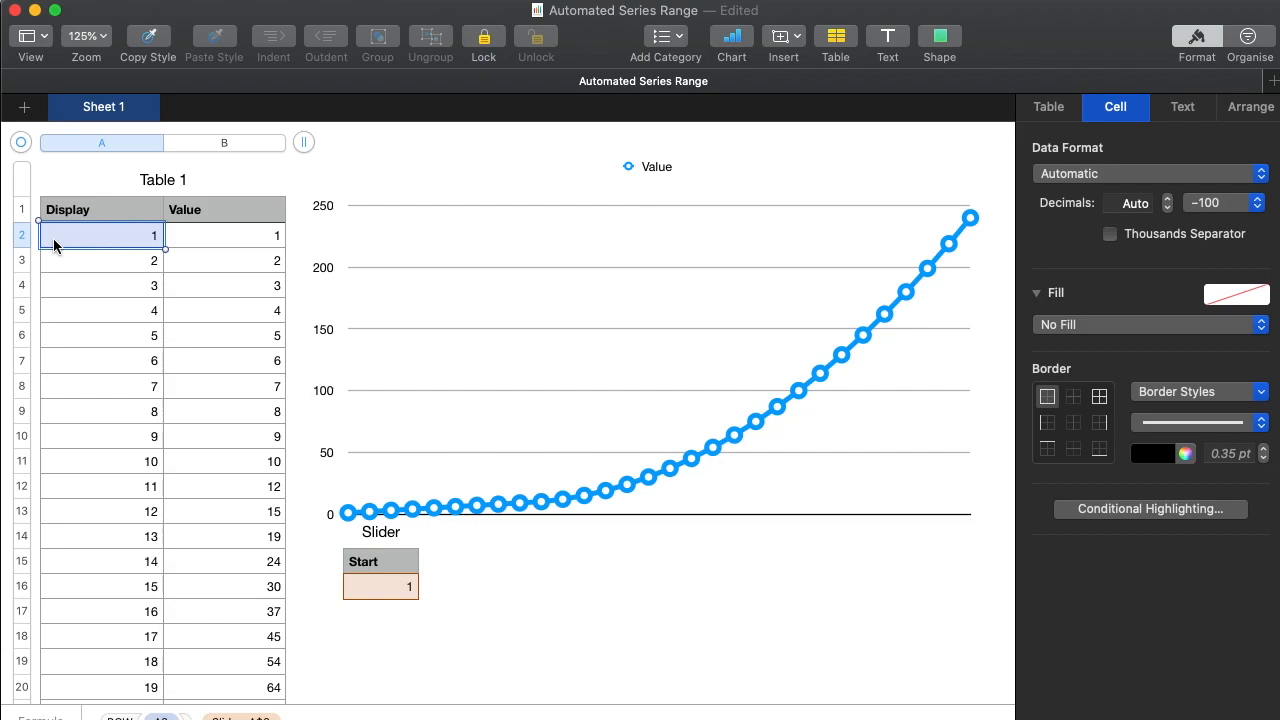
click(104, 262)
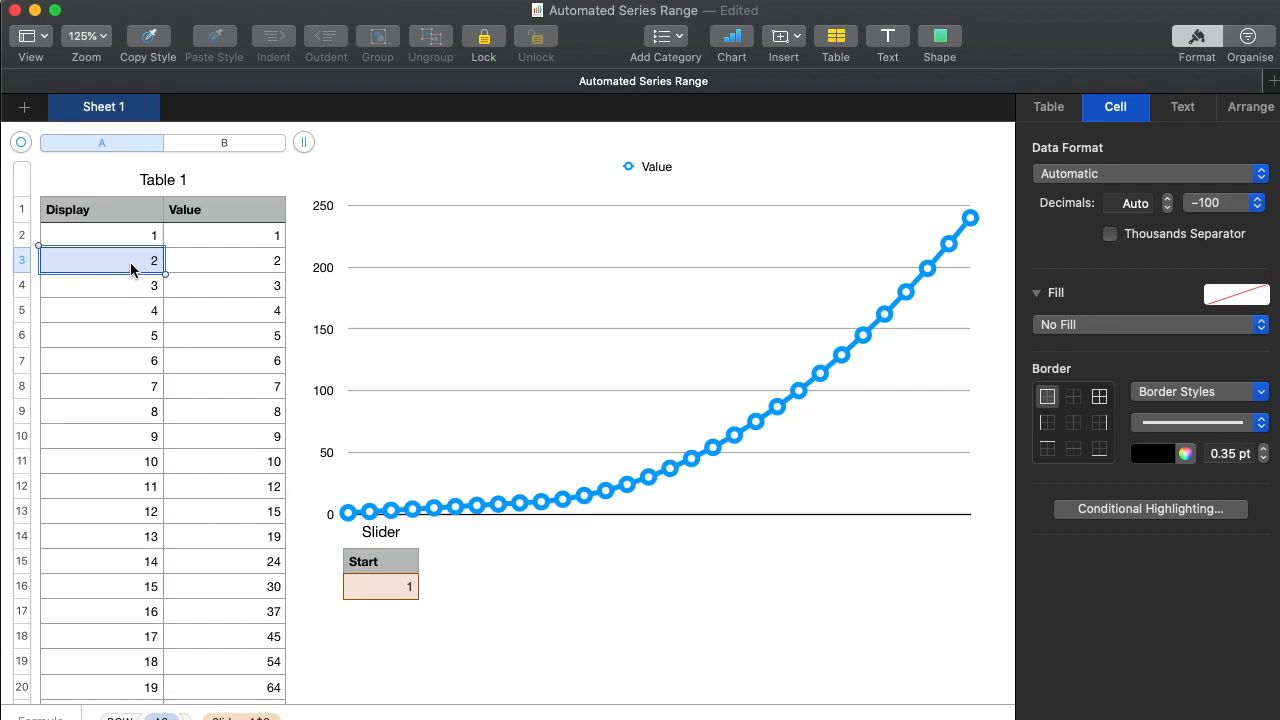
scroll(136, 528, down, 10)
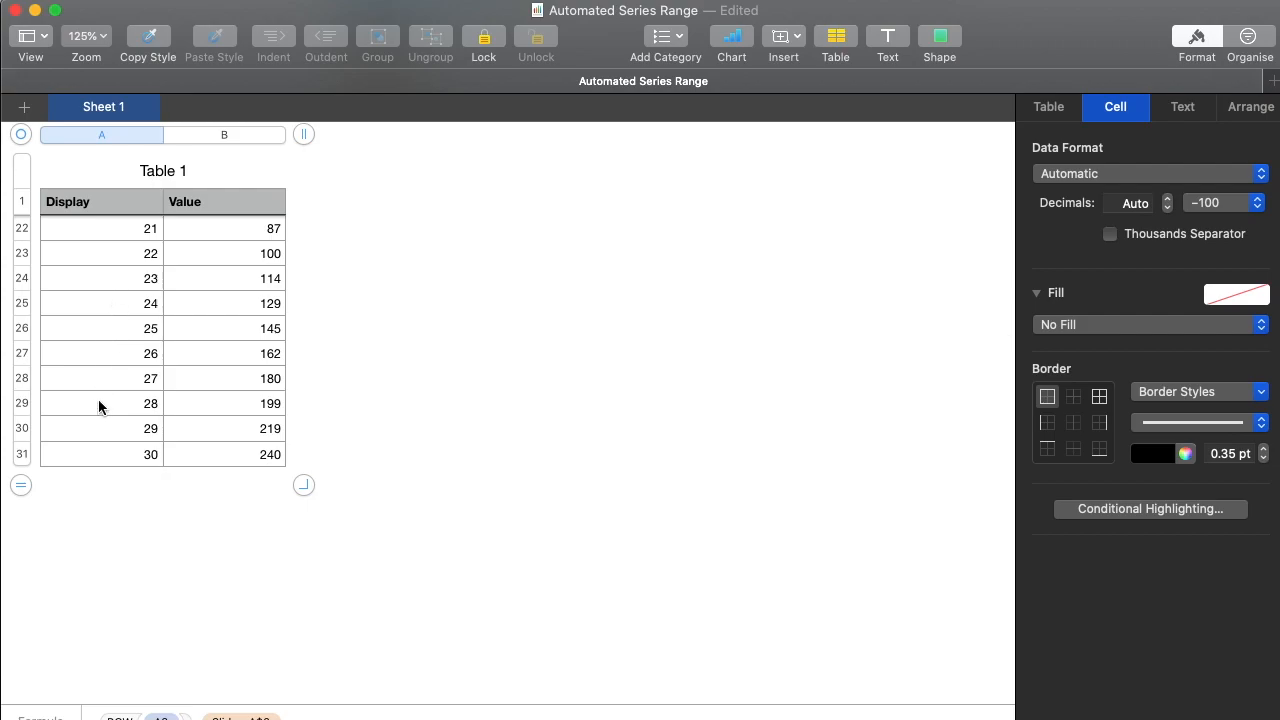
scroll(99, 406, up, 10)
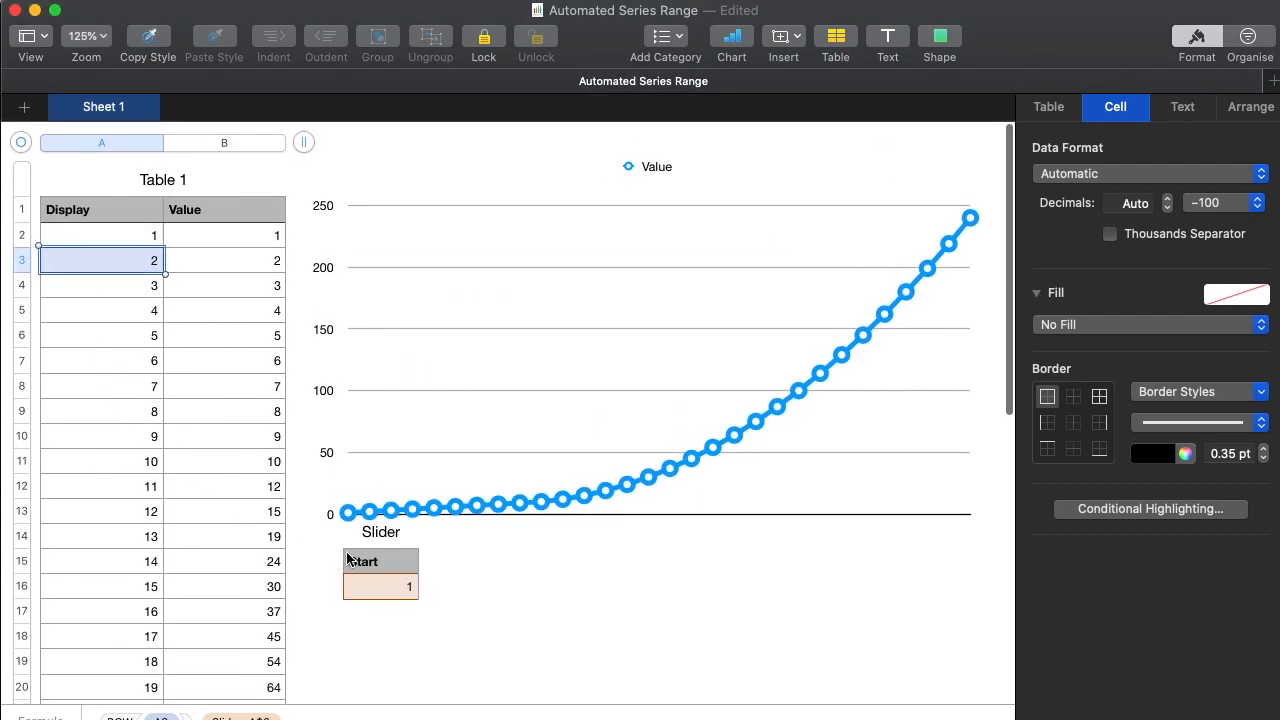
Change the data format of the Slider table's Start cell from Stepper to Slider.
click(385, 585)
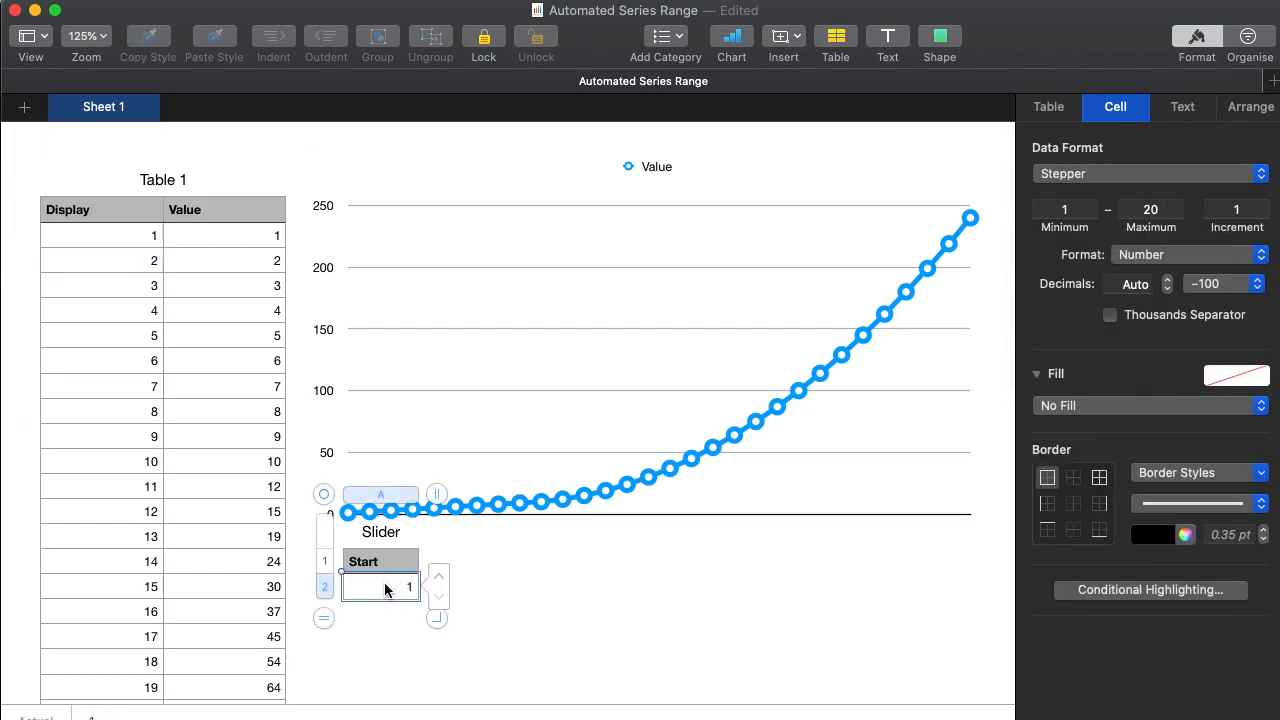
click(1133, 176)
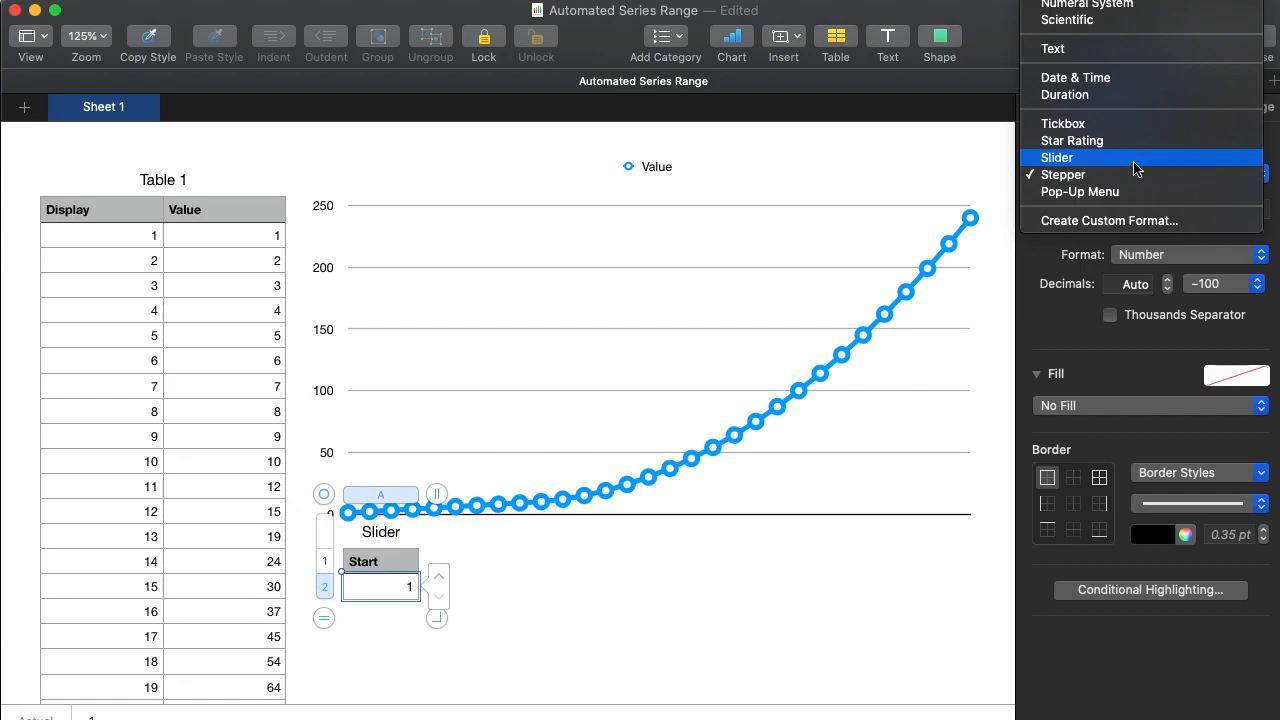
click(1135, 160)
click(517, 593)
Test the Start cell's slider at several values, including 3, 16 and 10, and leave it at 20.
click(388, 601)
drag(437, 641, 438, 628)
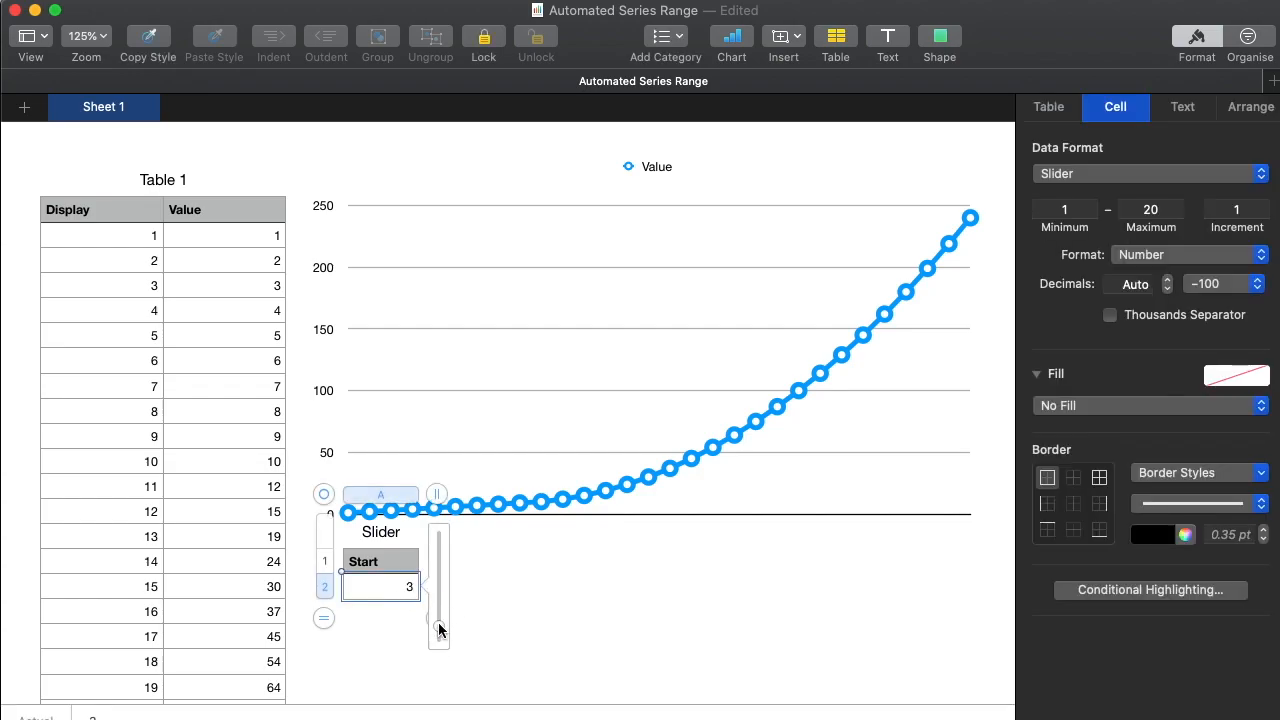
drag(438, 577, 440, 584)
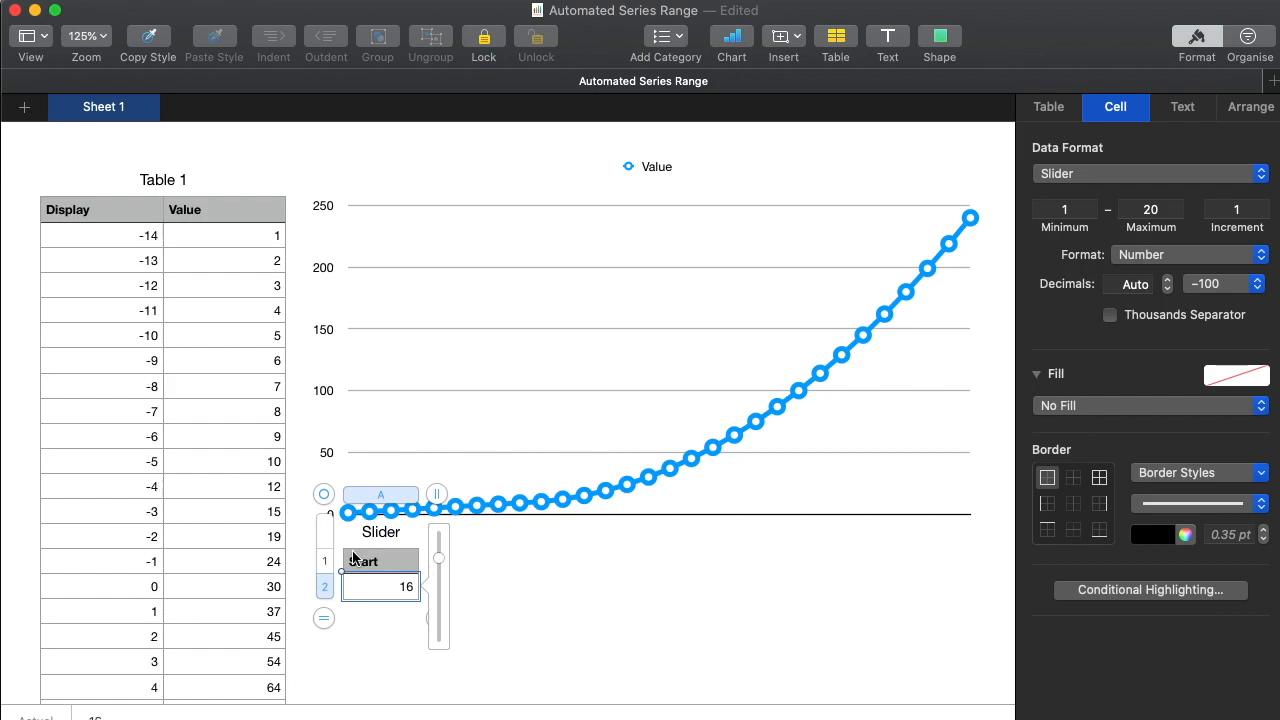
drag(439, 558, 439, 592)
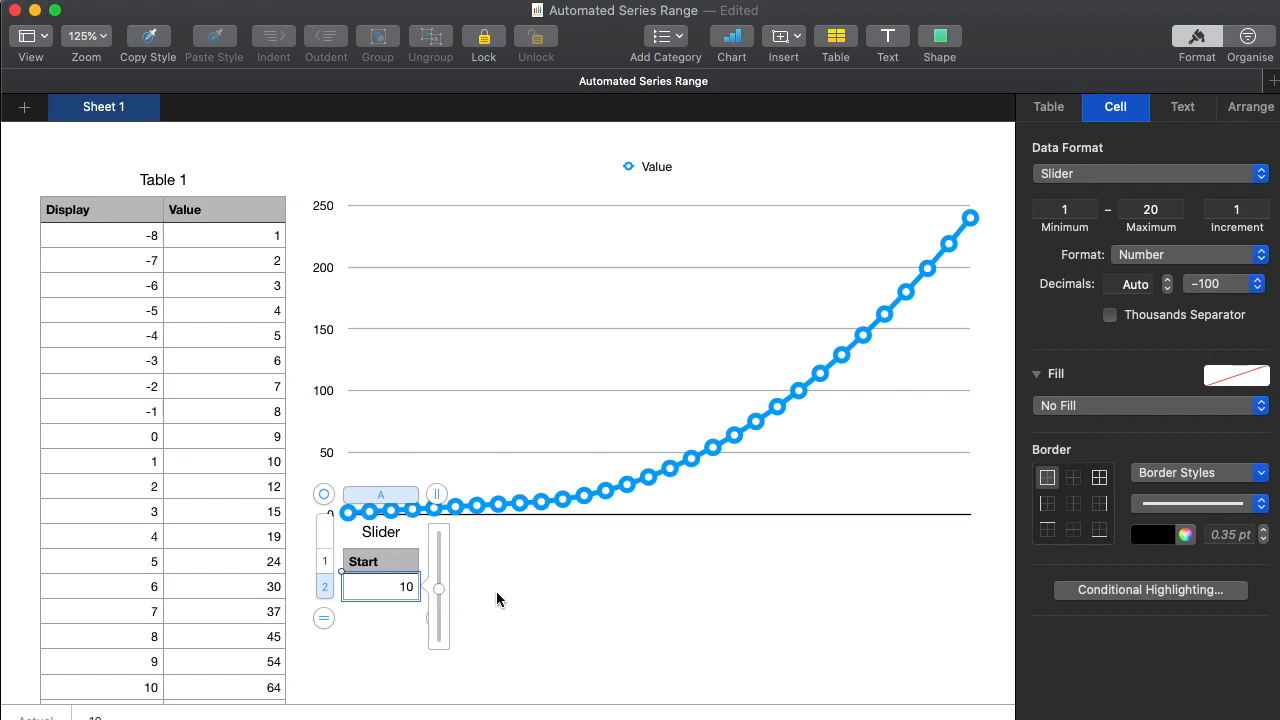
click(496, 591)
click(389, 584)
drag(448, 590, 443, 540)
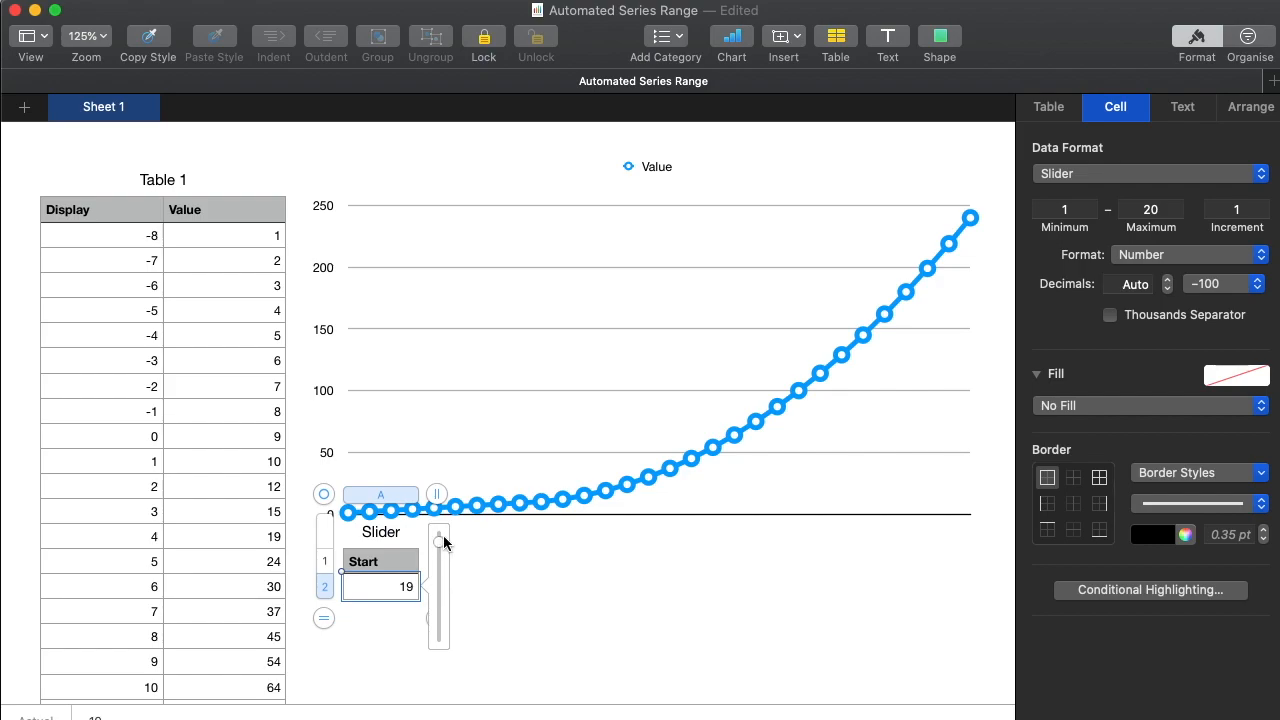
click(492, 556)
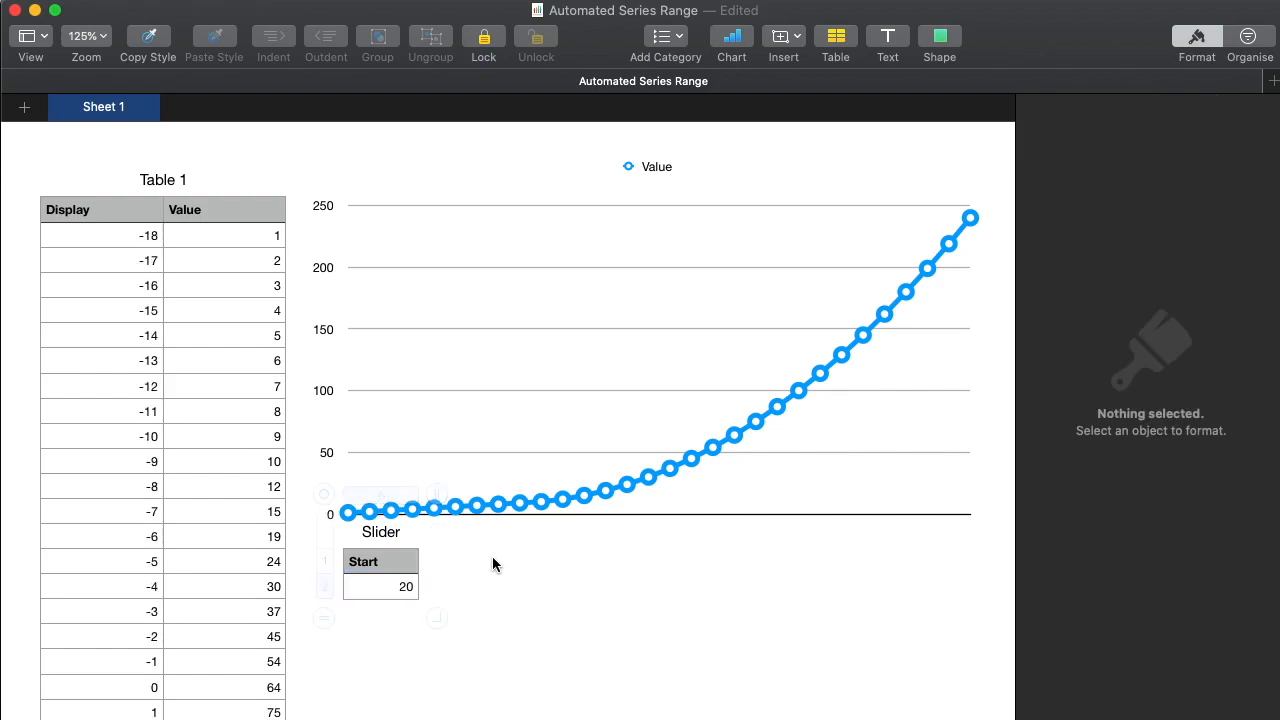
Select Value cells B2 to B11 and inspect Display cell A2 to compare the rows with the Start value.
click(228, 234)
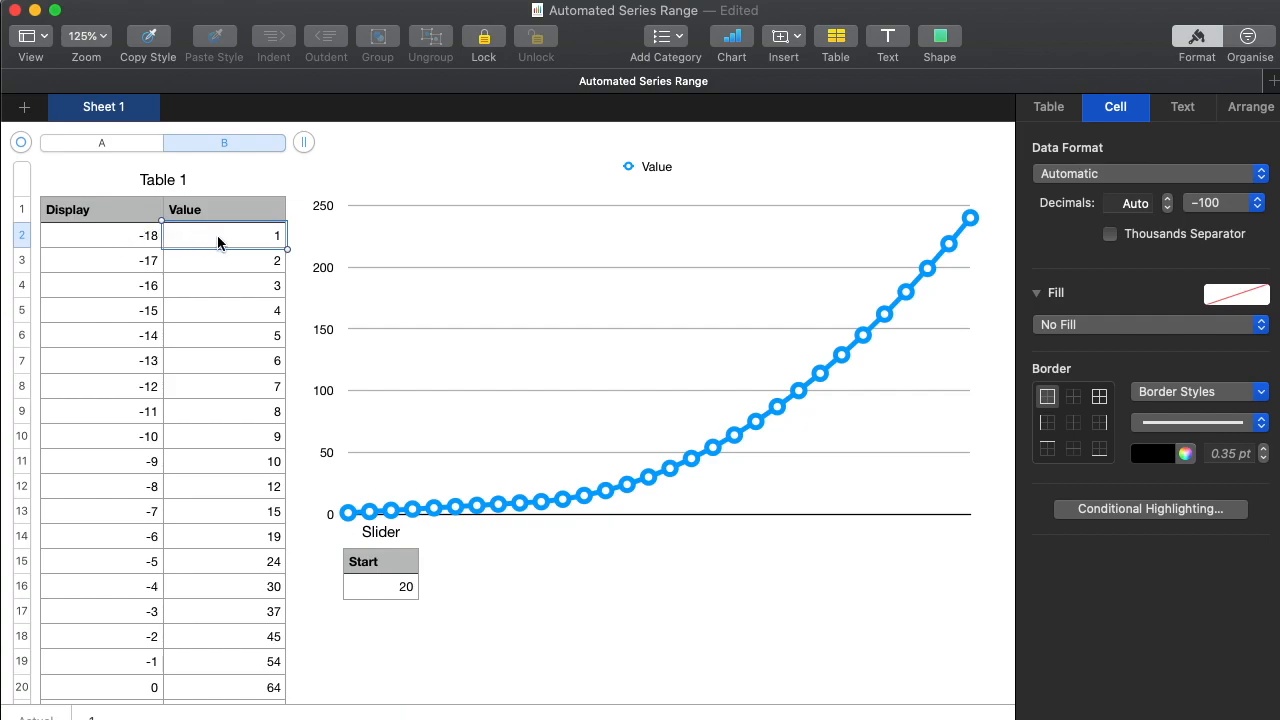
drag(211, 251, 207, 463)
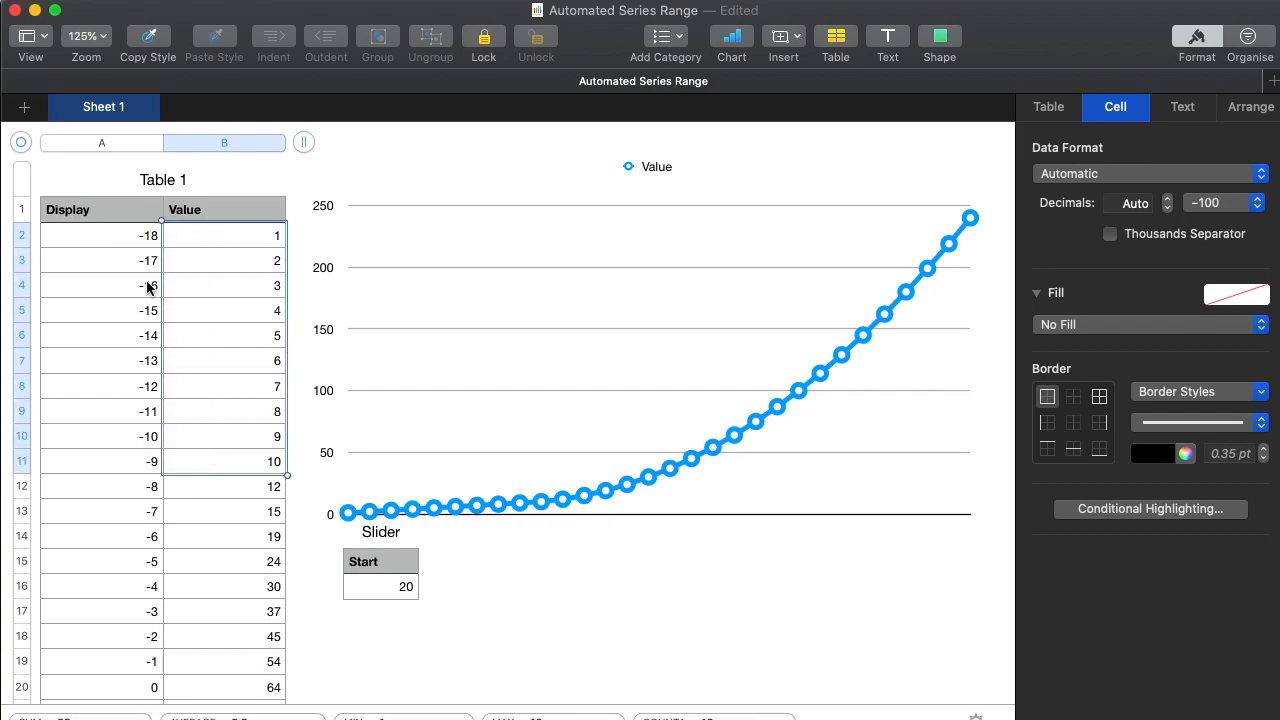
click(119, 237)
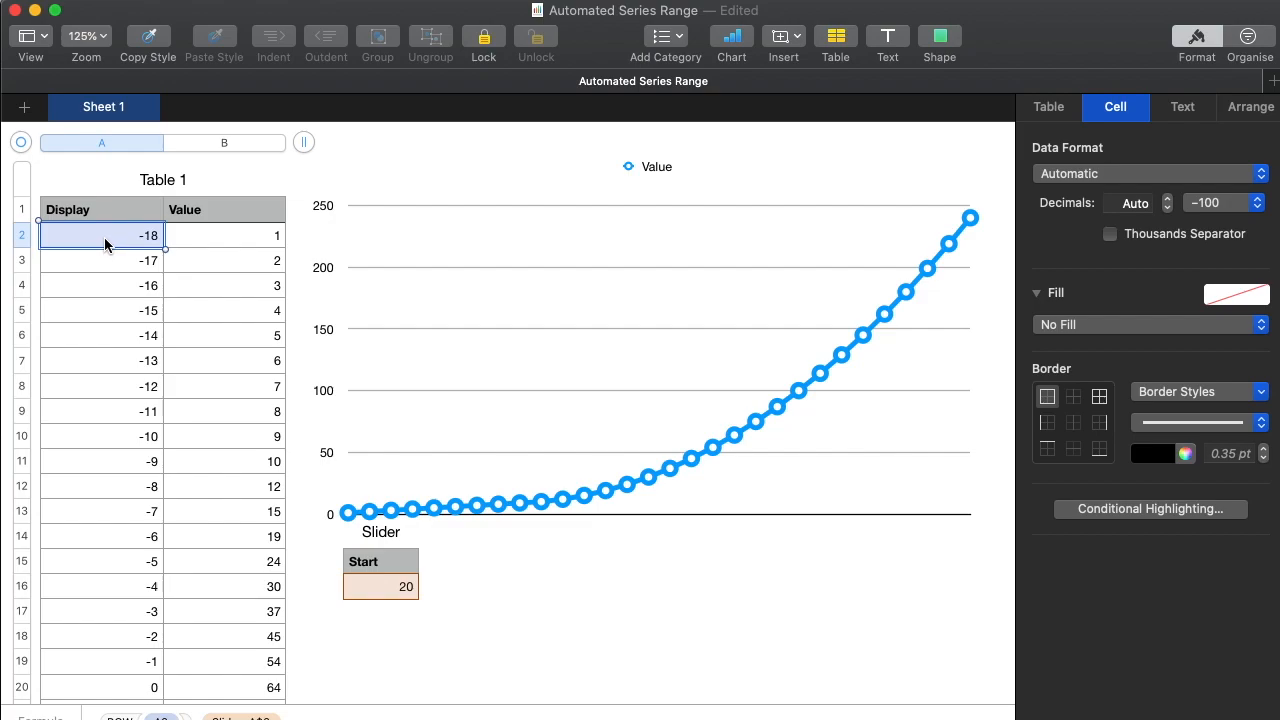
Turn on Table 1's existing filter for Display values between 1 and 10.
mouse_move(104, 237)
mouse_down()
mouse_move(103, 437)
mouse_move(108, 241)
mouse_up()
click(1257, 48)
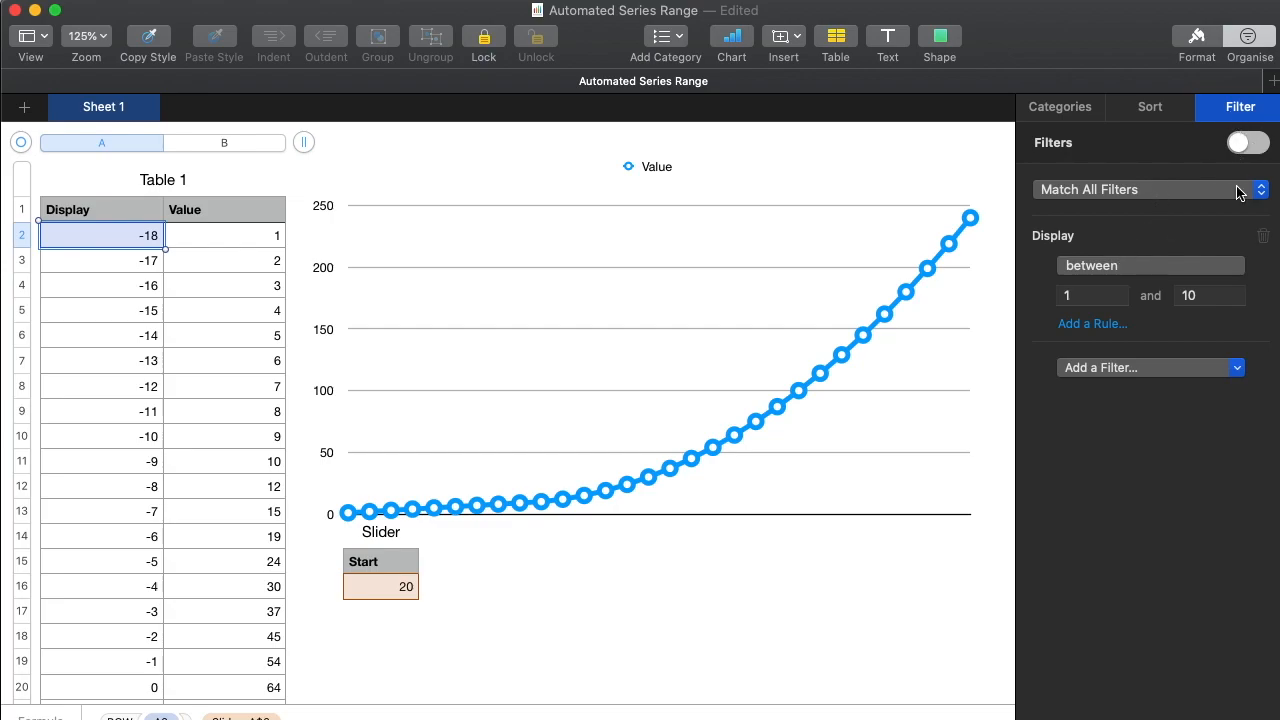
click(1263, 146)
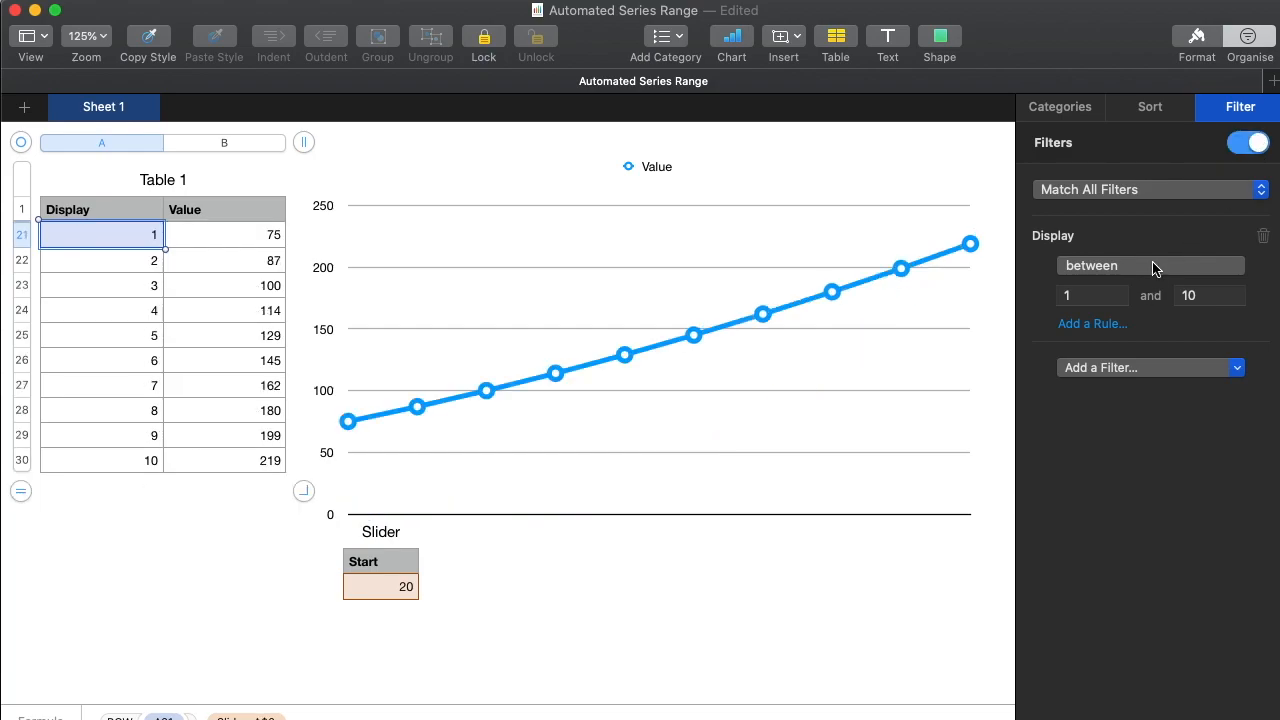
Delete the Display filter rule, recreate it as between 1 and 10, and enable filtering.
click(1263, 236)
click(1172, 245)
click(1163, 264)
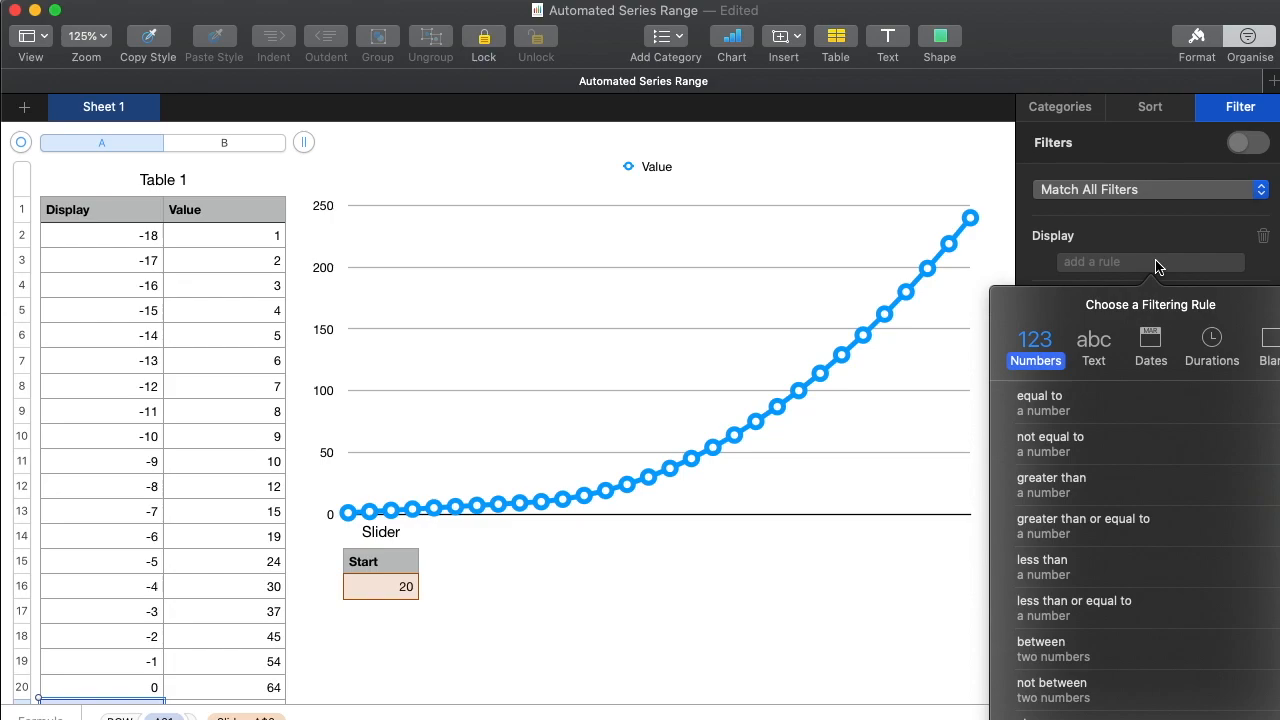
click(1107, 650)
text(1)
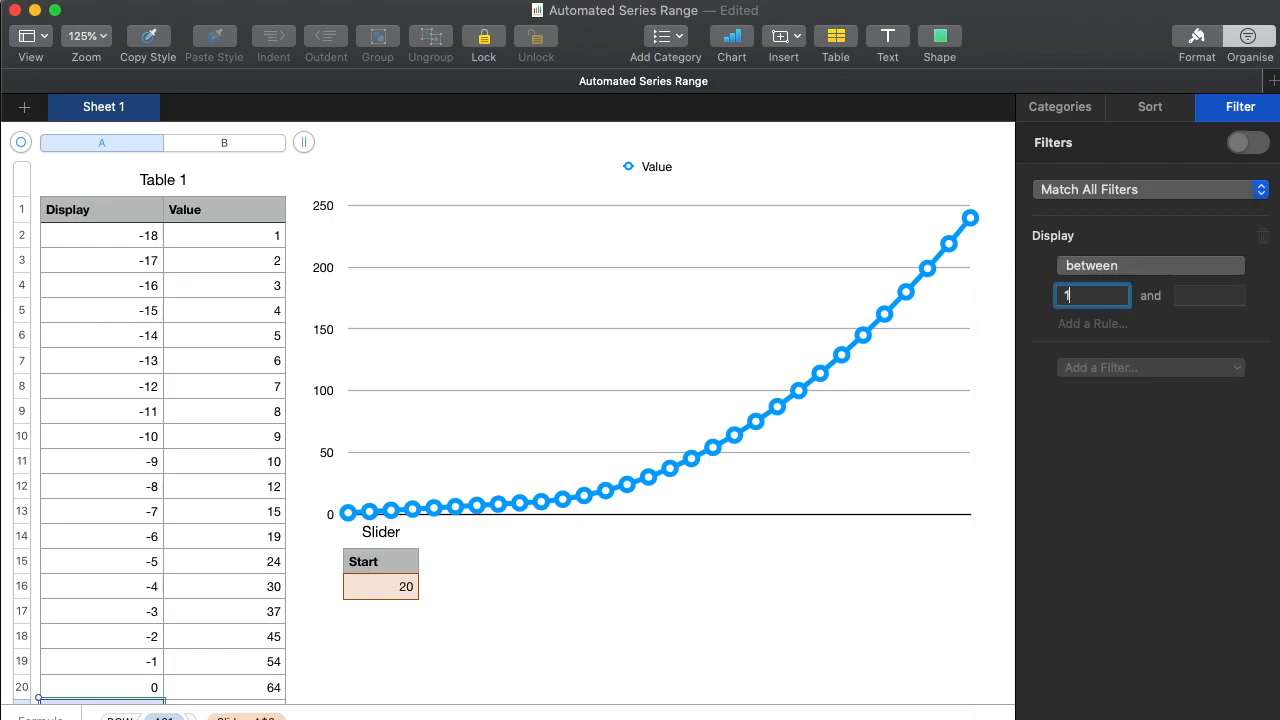
key(Tab)
text(10)
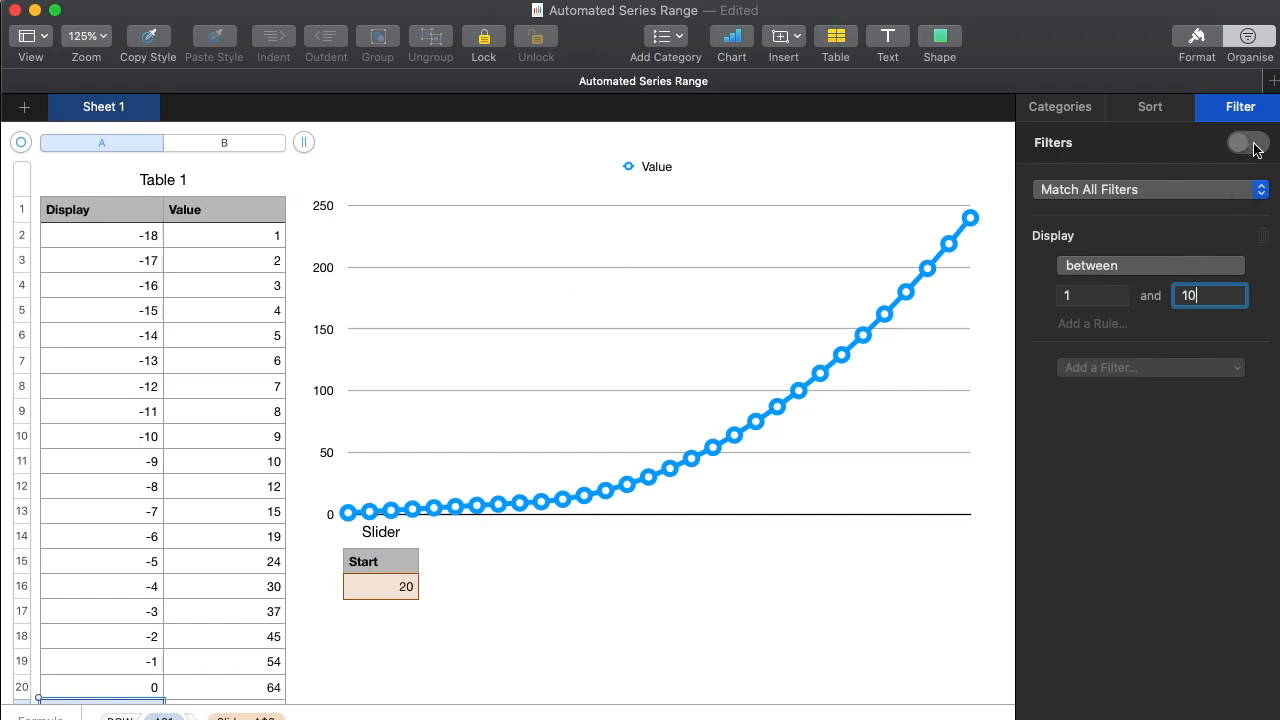
key(Return)
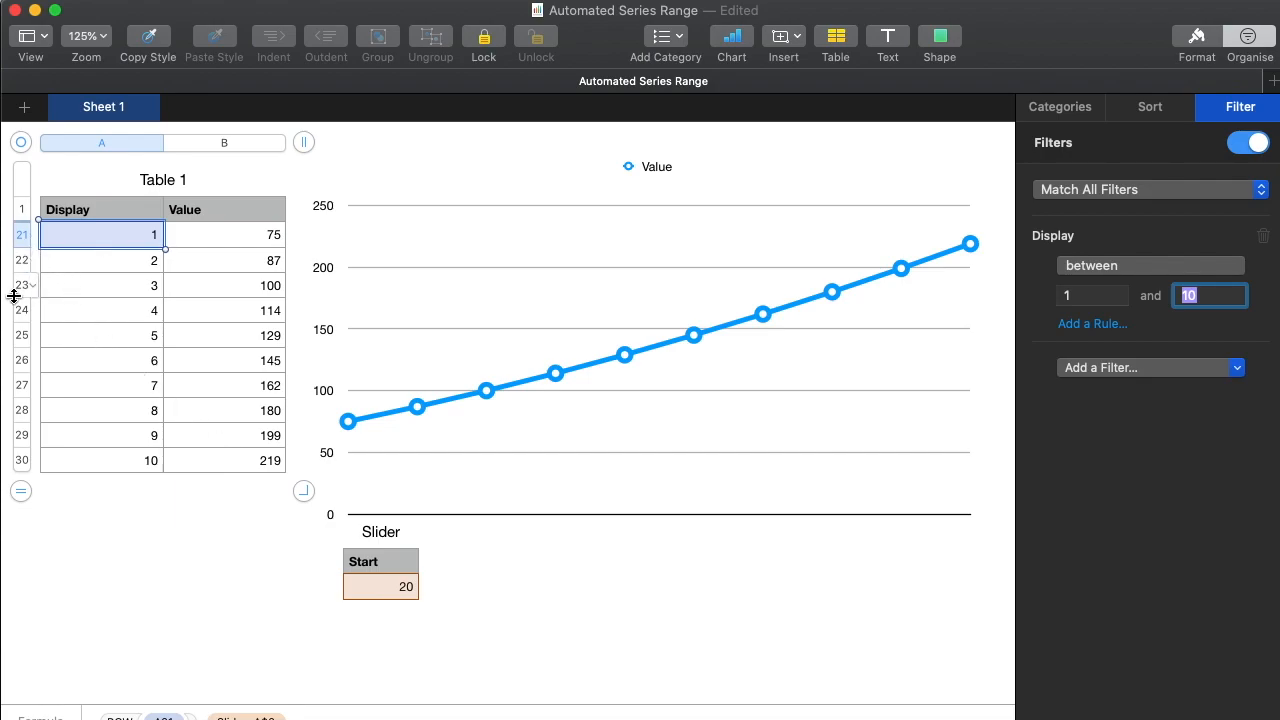
Test the filtered table and chart with the Start slider at 1 and at 10.
click(398, 589)
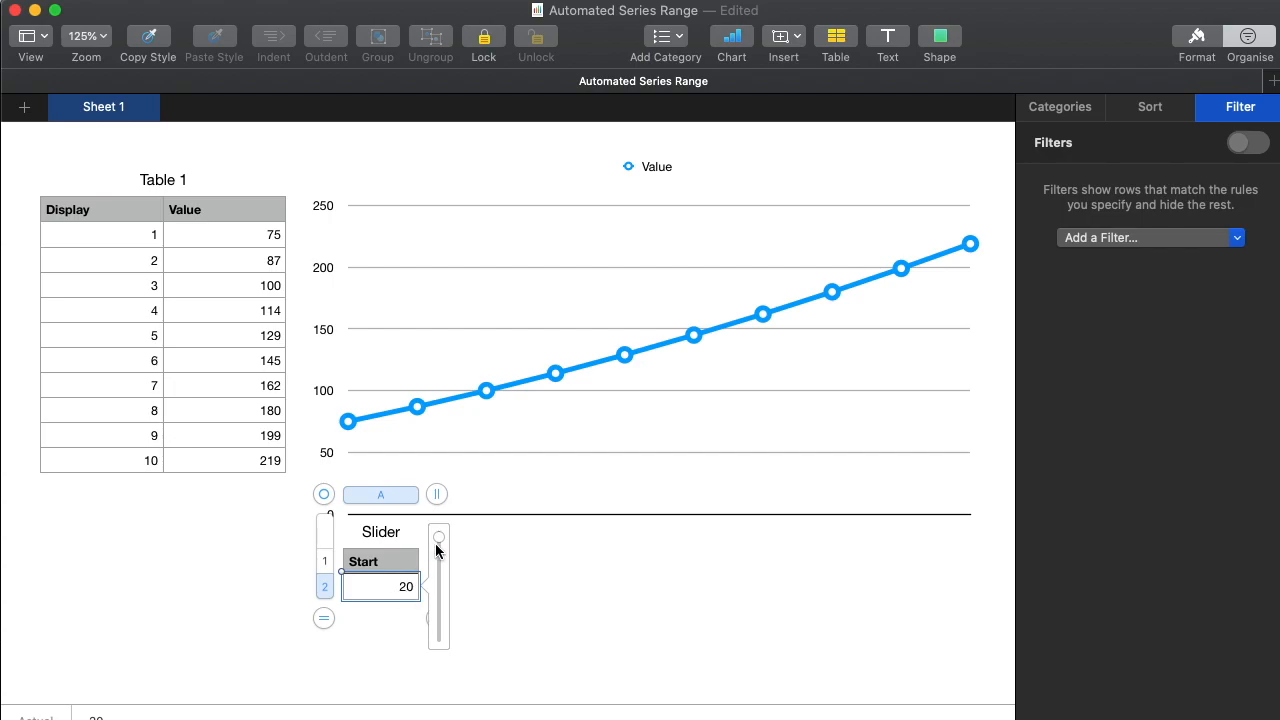
drag(441, 541, 438, 648)
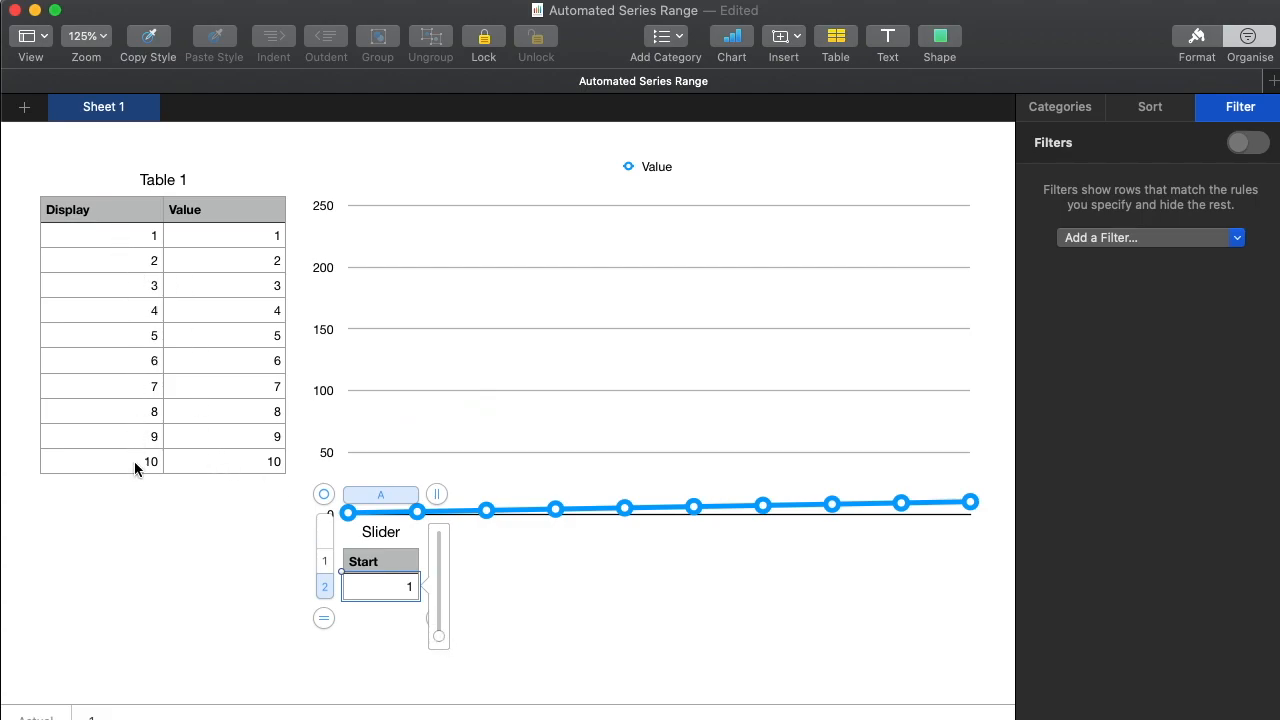
click(205, 230)
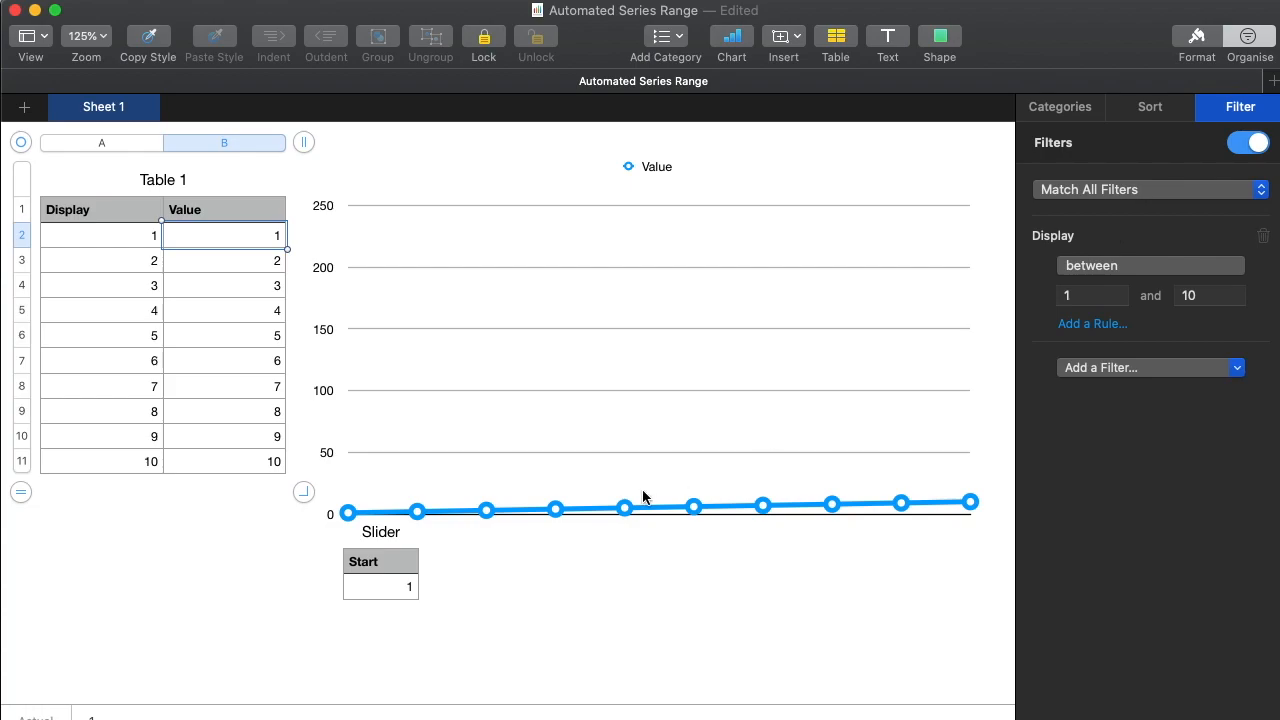
click(561, 560)
click(375, 590)
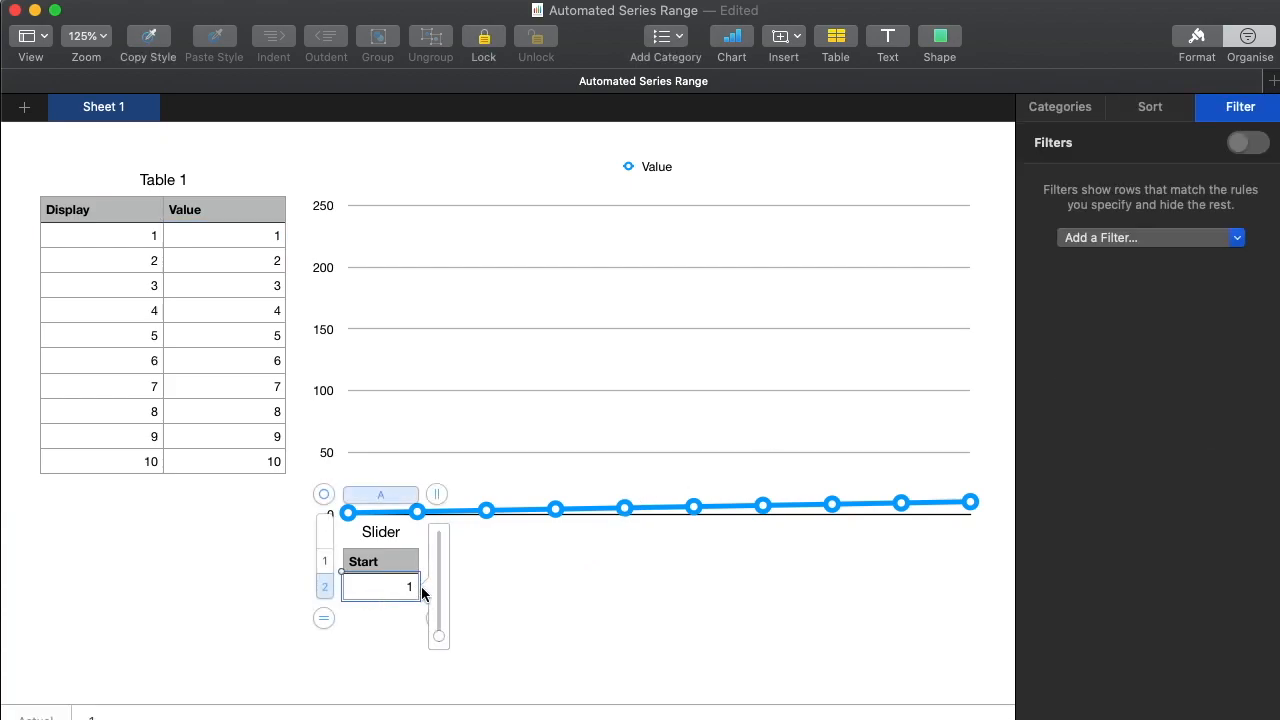
drag(440, 595, 440, 584)
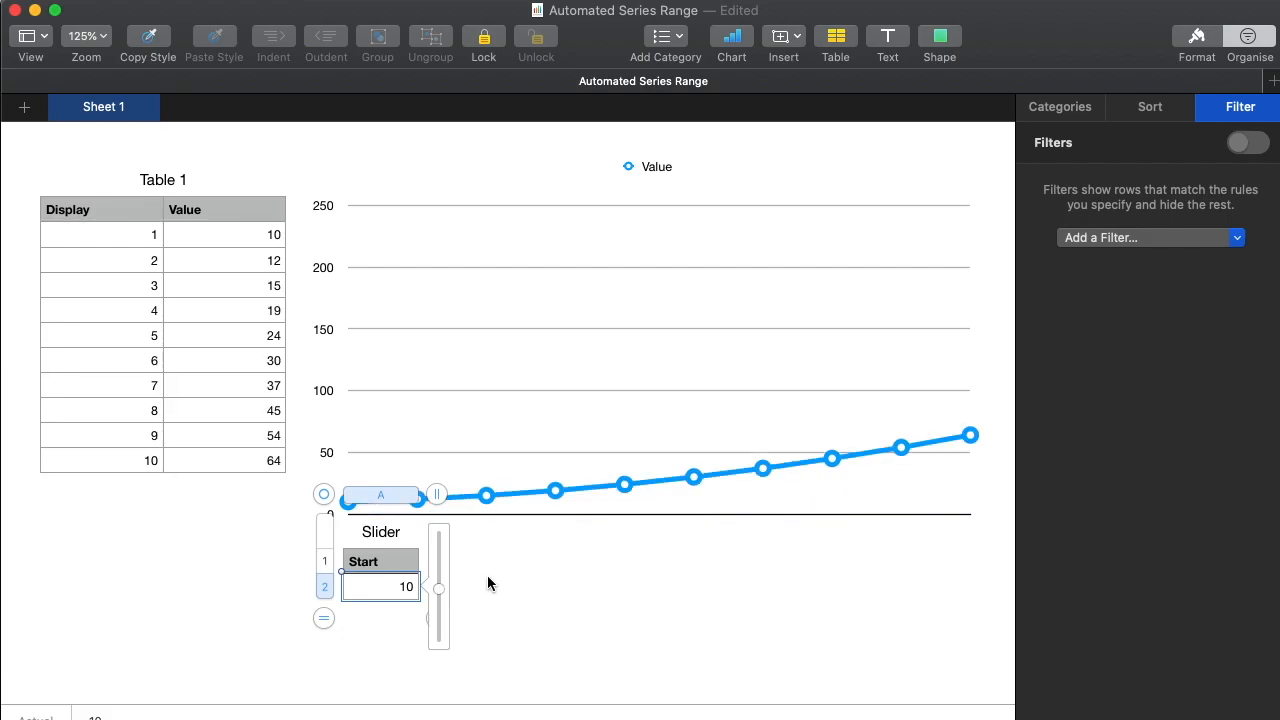
Change the data format of the Slider table's Start cell from Slider to Stepper.
click(556, 562)
click(405, 586)
click(1192, 40)
click(1126, 176)
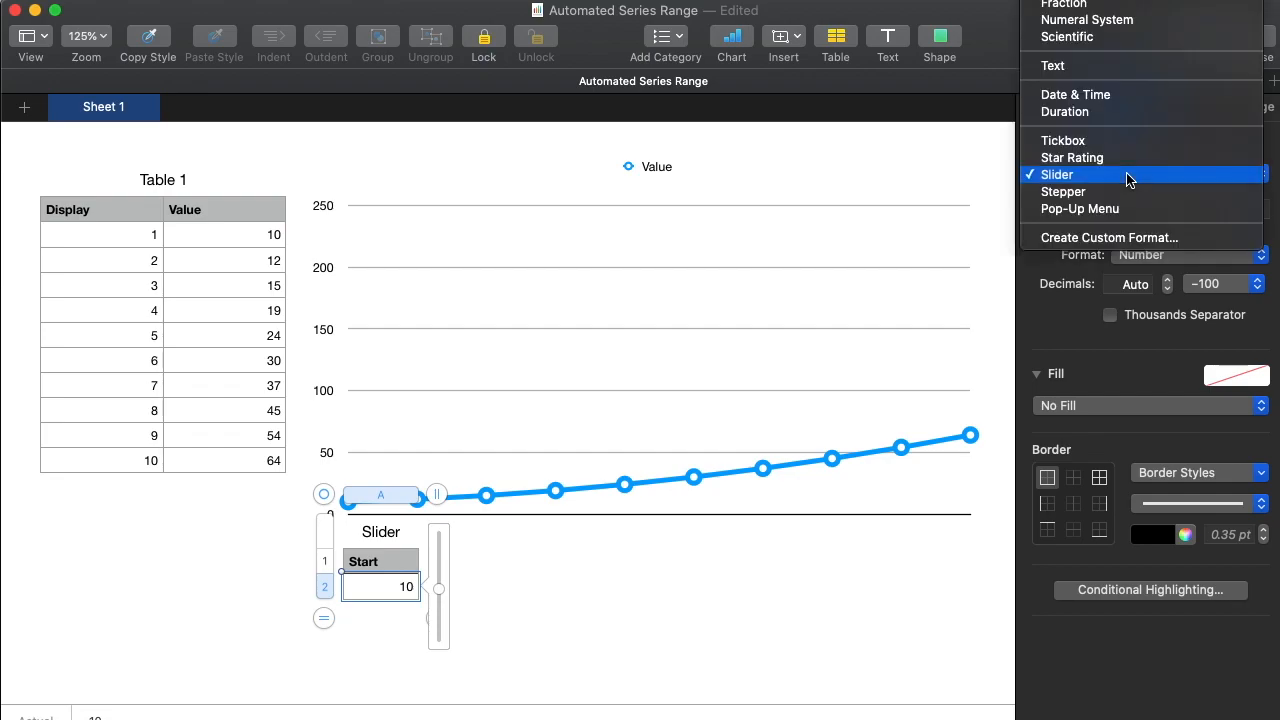
click(1122, 192)
Step the Start value down several increments and back up to 20 to test the chart's range.
click(438, 598)
click(438, 598)
click(438, 598)
click(438, 598)
click(438, 598)
click(438, 598)
click(438, 598)
click(438, 598)
click(438, 598)
click(440, 578)
click(440, 578)
click(440, 578)
click(440, 578)
click(440, 578)
click(440, 578)
click(440, 578)
click(440, 578)
click(440, 578)
click(440, 578)
click(440, 578)
click(440, 578)
click(440, 578)
click(440, 578)
click(440, 578)
click(440, 578)
click(440, 578)
click(440, 578)
click(440, 578)
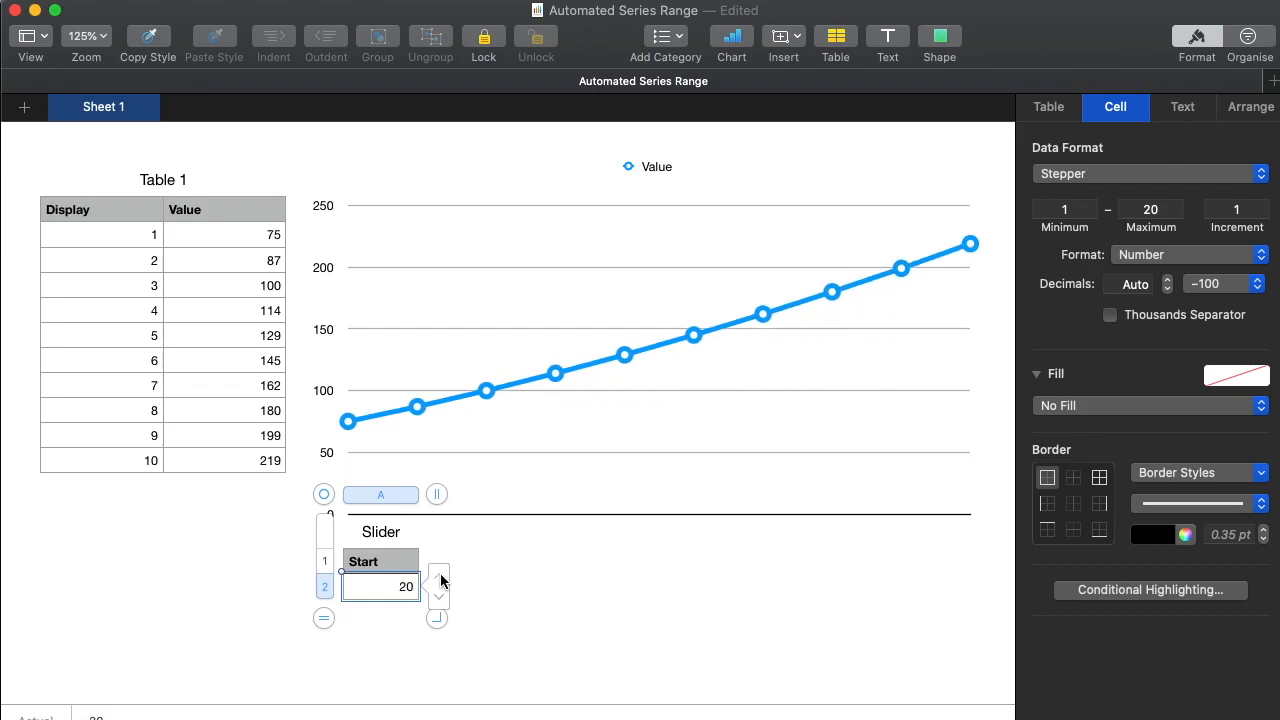